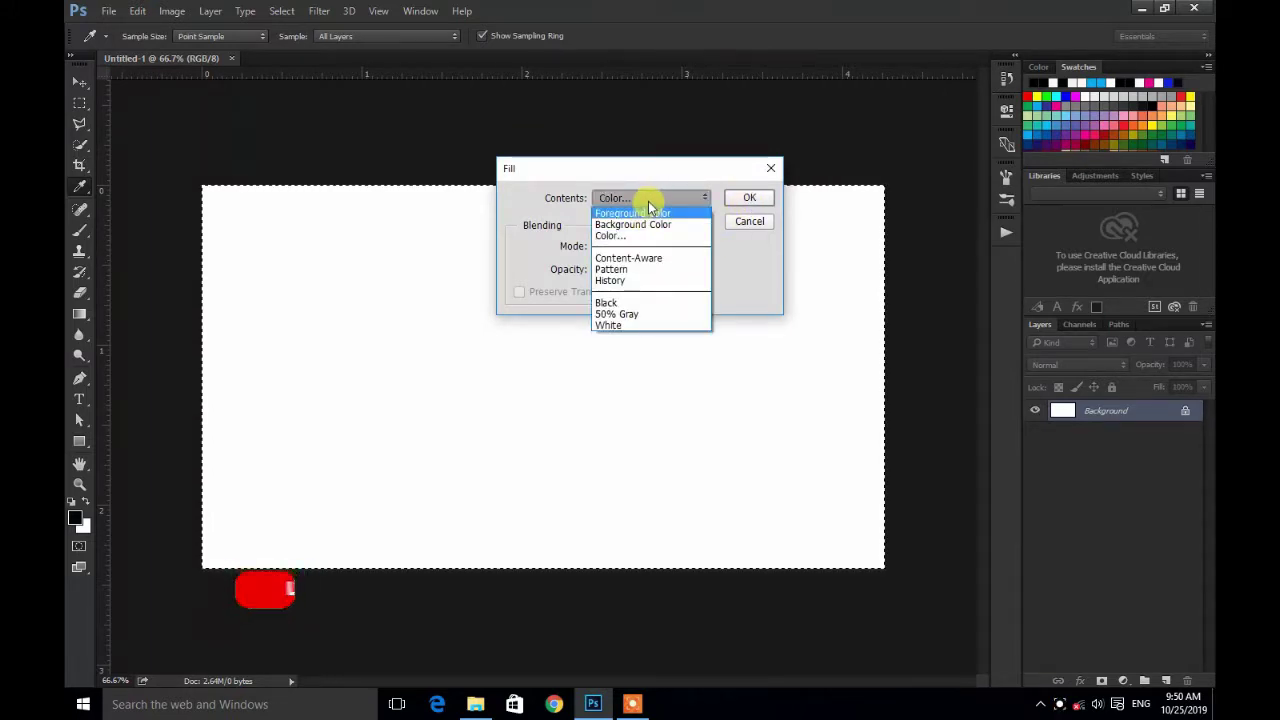
- Fill the whole canvas with the dark gray color #242425 at 100% opacity and clear the selection
{"action": "left_click", "coordinate": [612, 235]}
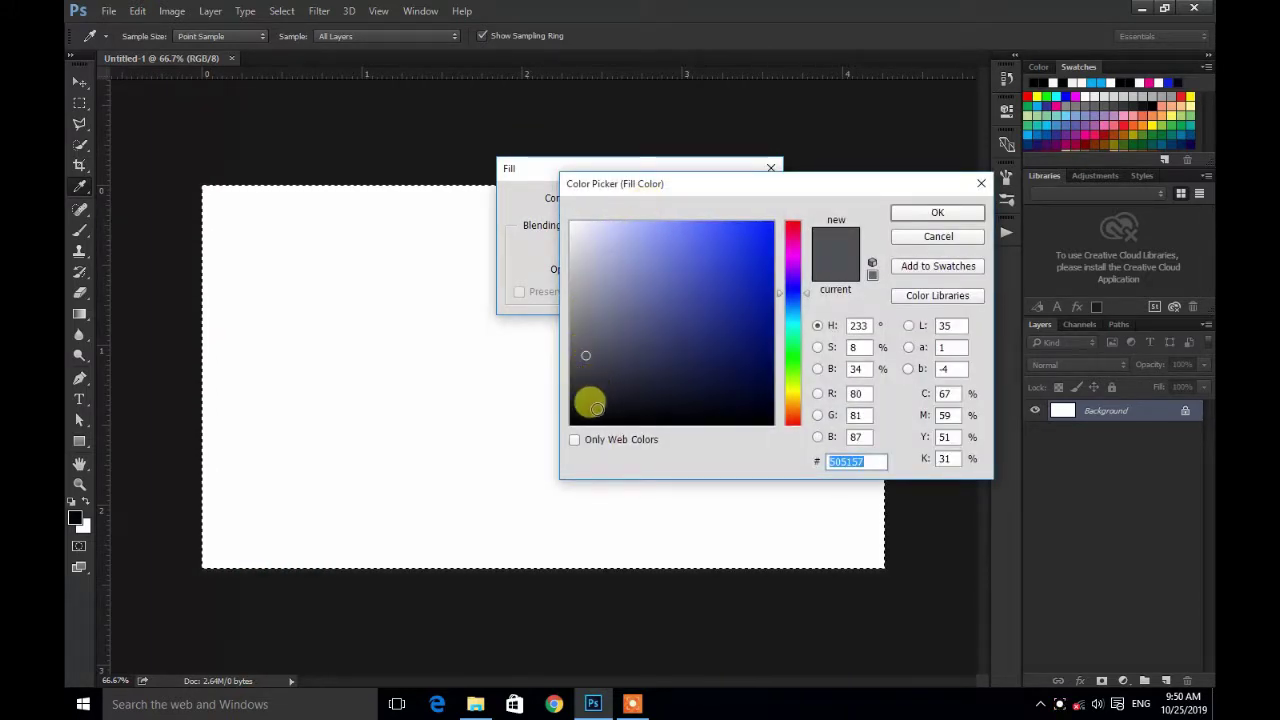
{"action": "mouse_move", "coordinate": [613, 414]}
{"action": "left_mouse_down"}
{"action": "mouse_move", "coordinate": [572, 384]}
{"action": "mouse_move", "coordinate": [577, 395]}
{"action": "left_mouse_up"}
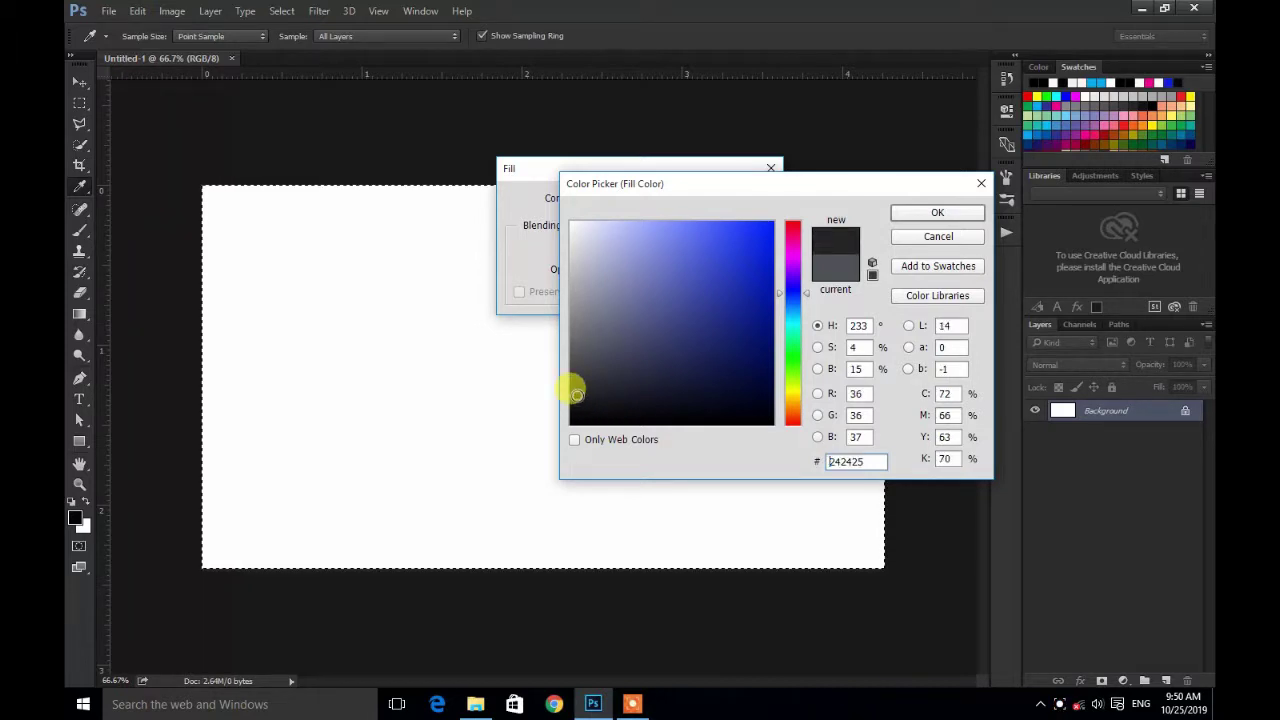
{"action": "left_click", "coordinate": [905, 212]}
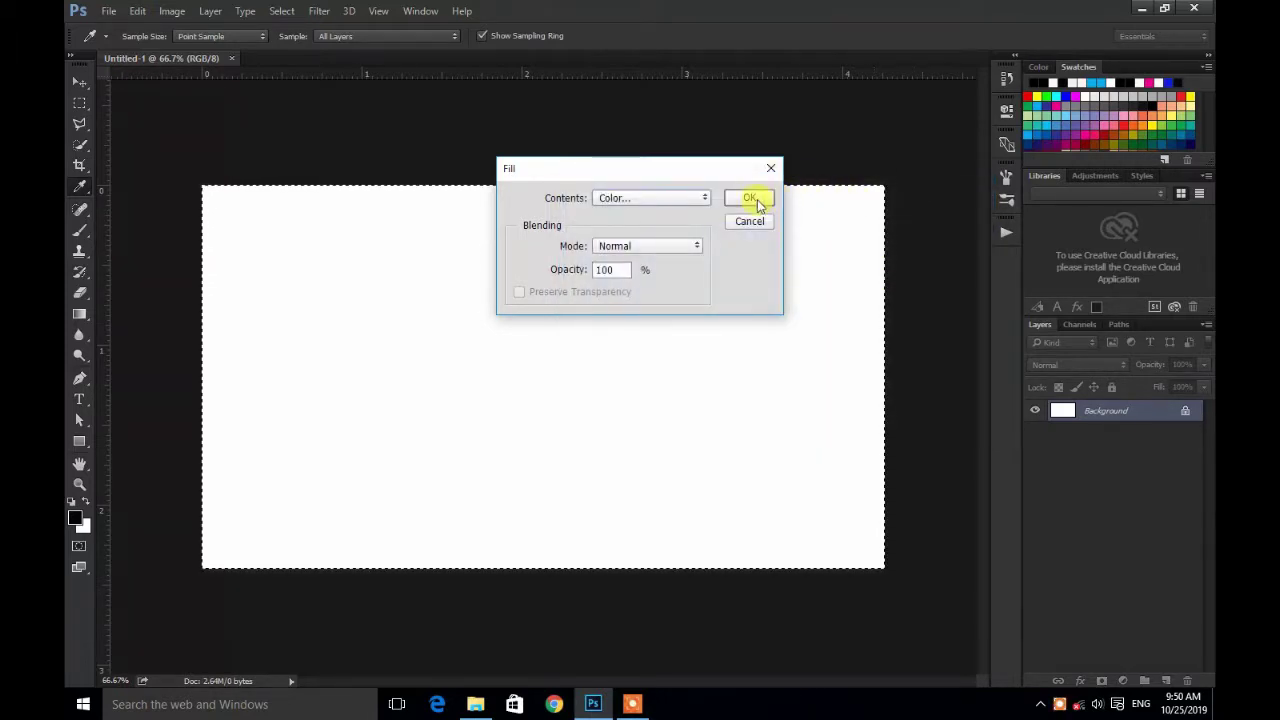
{"action": "left_click", "coordinate": [749, 196]}
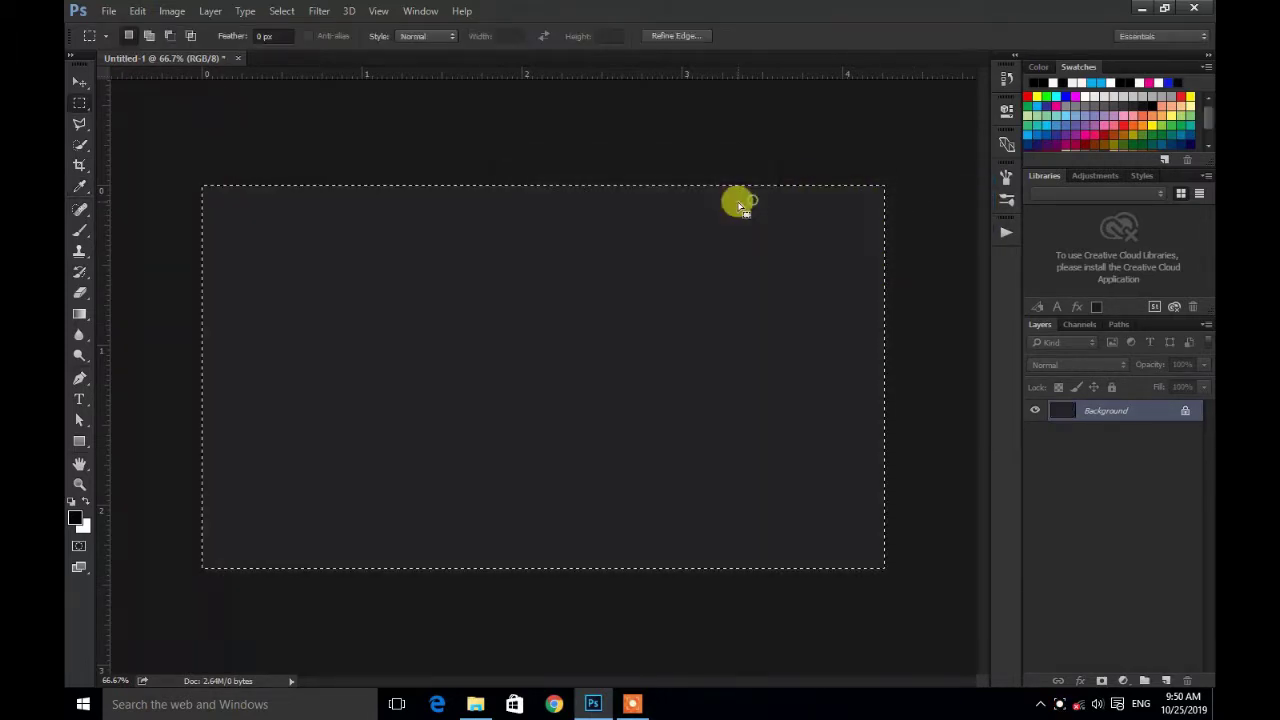
{"action": "left_click", "coordinate": [270, 14]}
{"action": "left_click", "coordinate": [297, 43]}
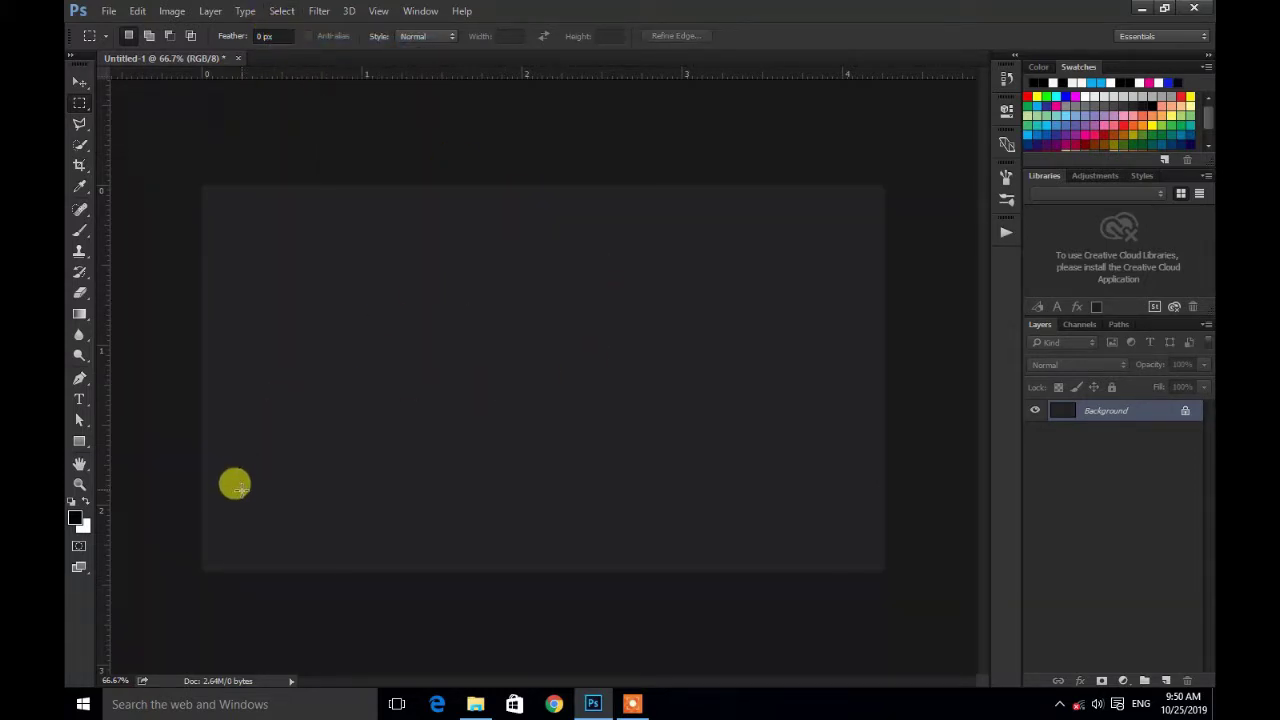
- Draw a black rectangle about 331 by 203 px in the right half of the canvas and collapse its shape properties
{"action": "left_click", "coordinate": [80, 441]}
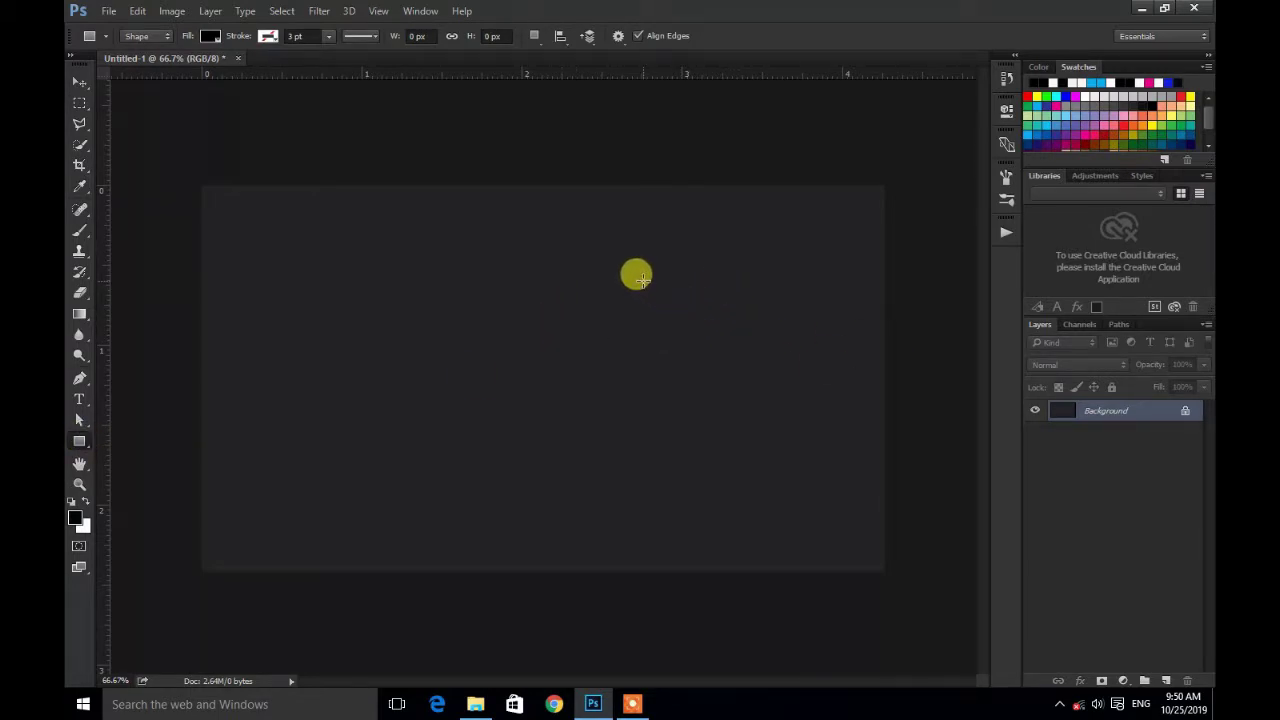
{"action": "left_click_drag", "start_coordinate": [642, 281], "coordinate": [819, 388]}
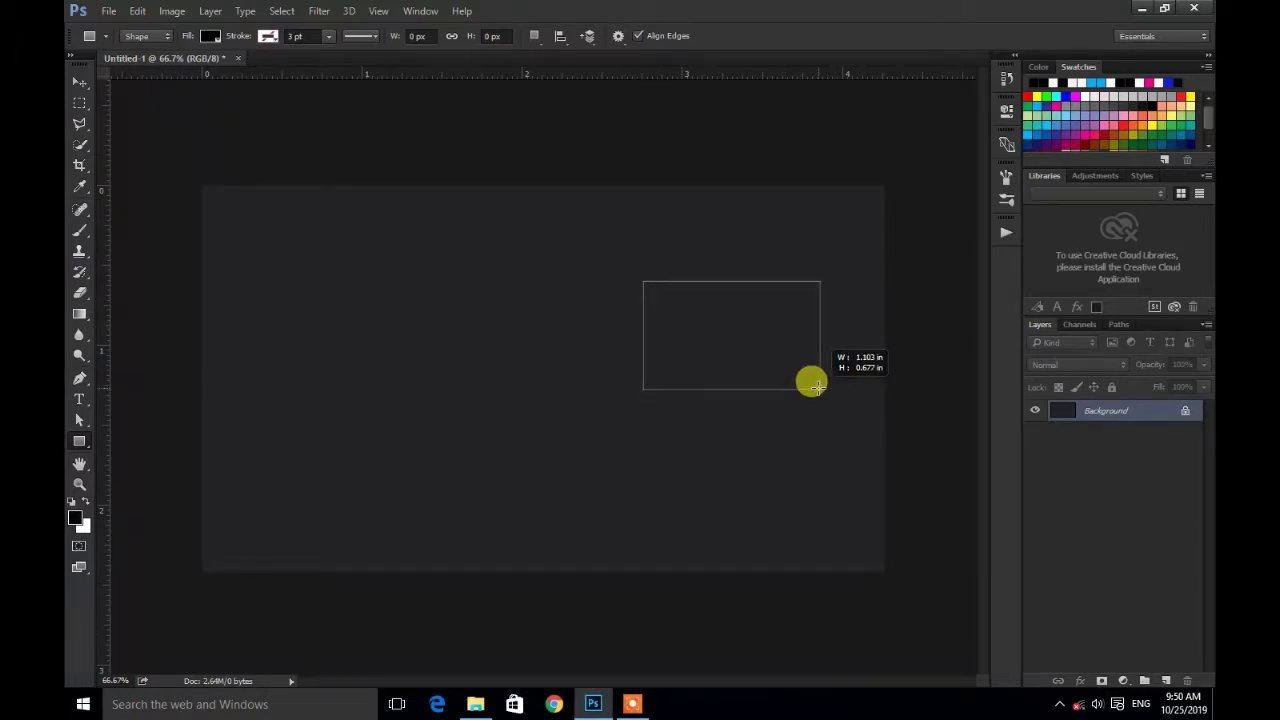
{"action": "left_click_drag", "start_coordinate": [818, 387], "coordinate": [819, 388]}
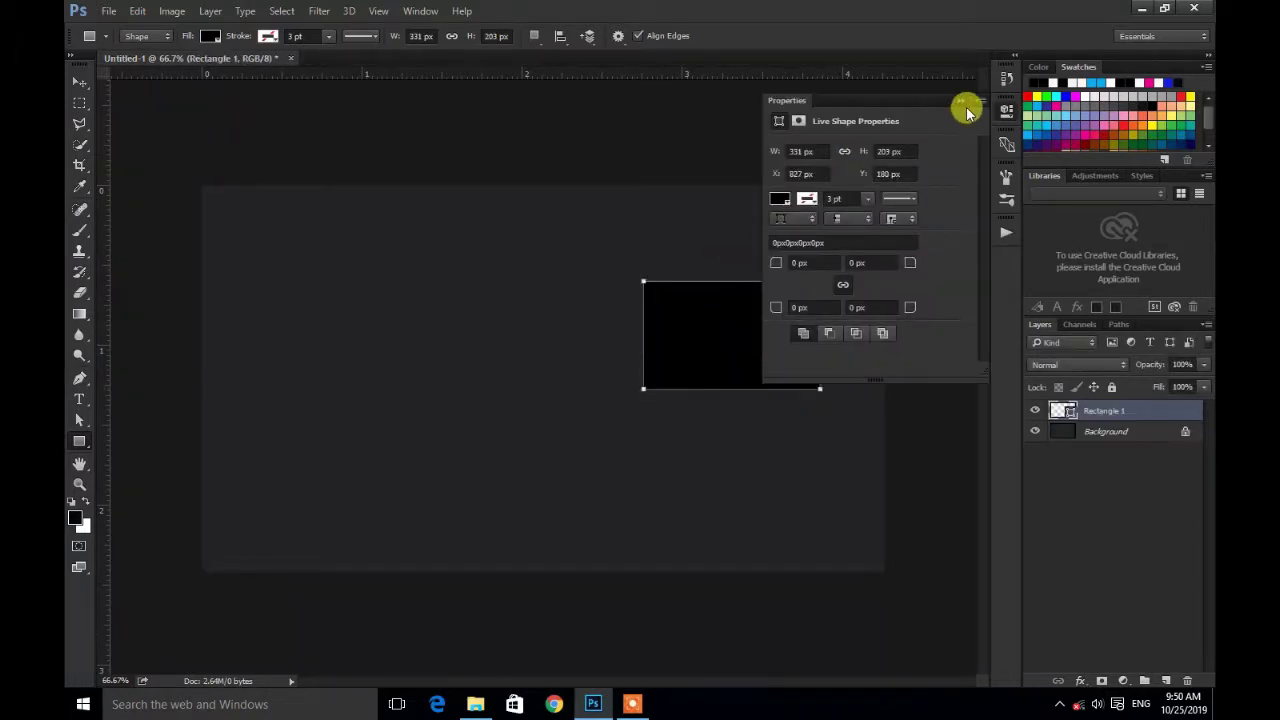
{"action": "left_click", "coordinate": [1007, 113]}
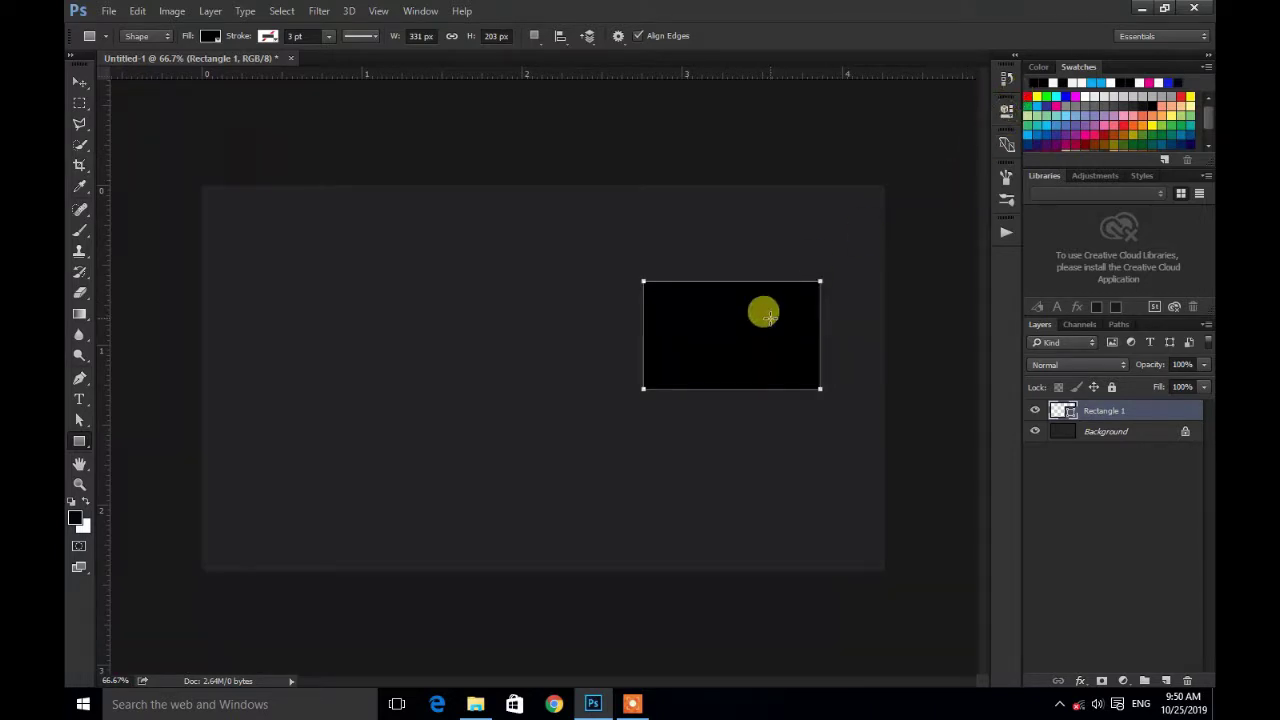
- Add a centered, near-white 6 px Stroke layer effect to the rectangle
{"action": "double_click", "coordinate": [1183, 411]}
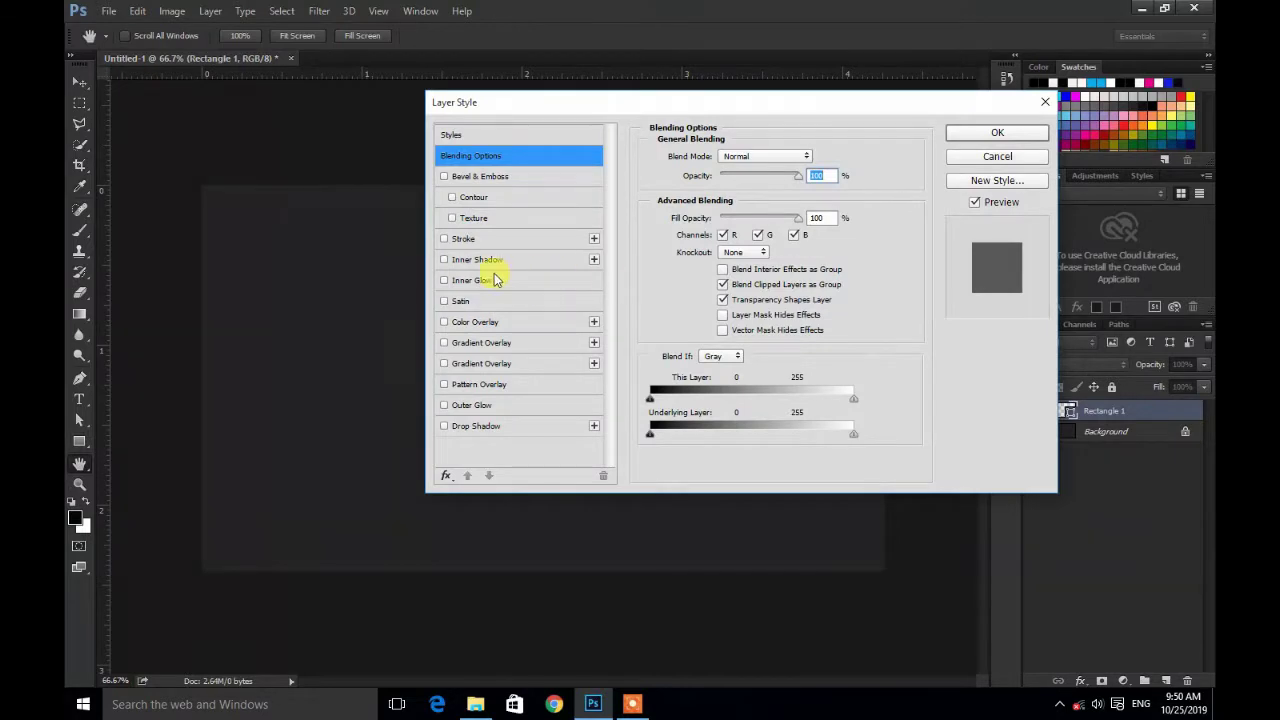
{"action": "left_click", "coordinate": [461, 239]}
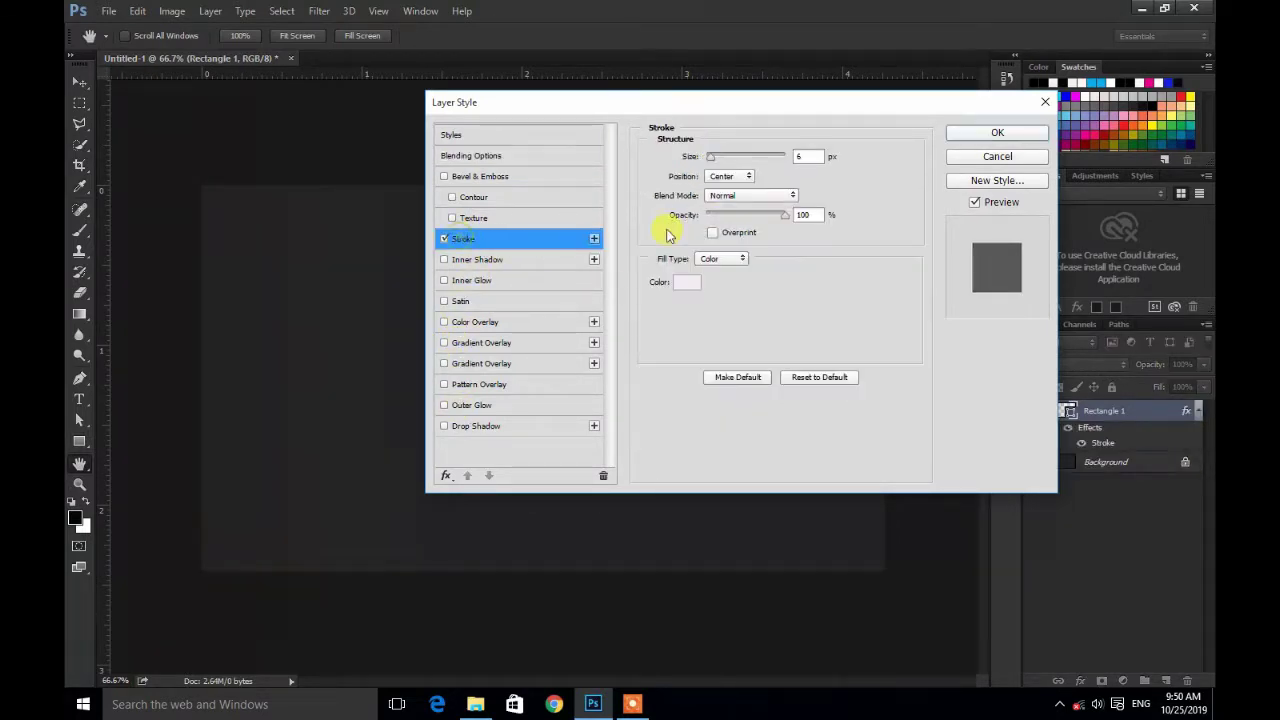
{"action": "left_click", "coordinate": [970, 134]}
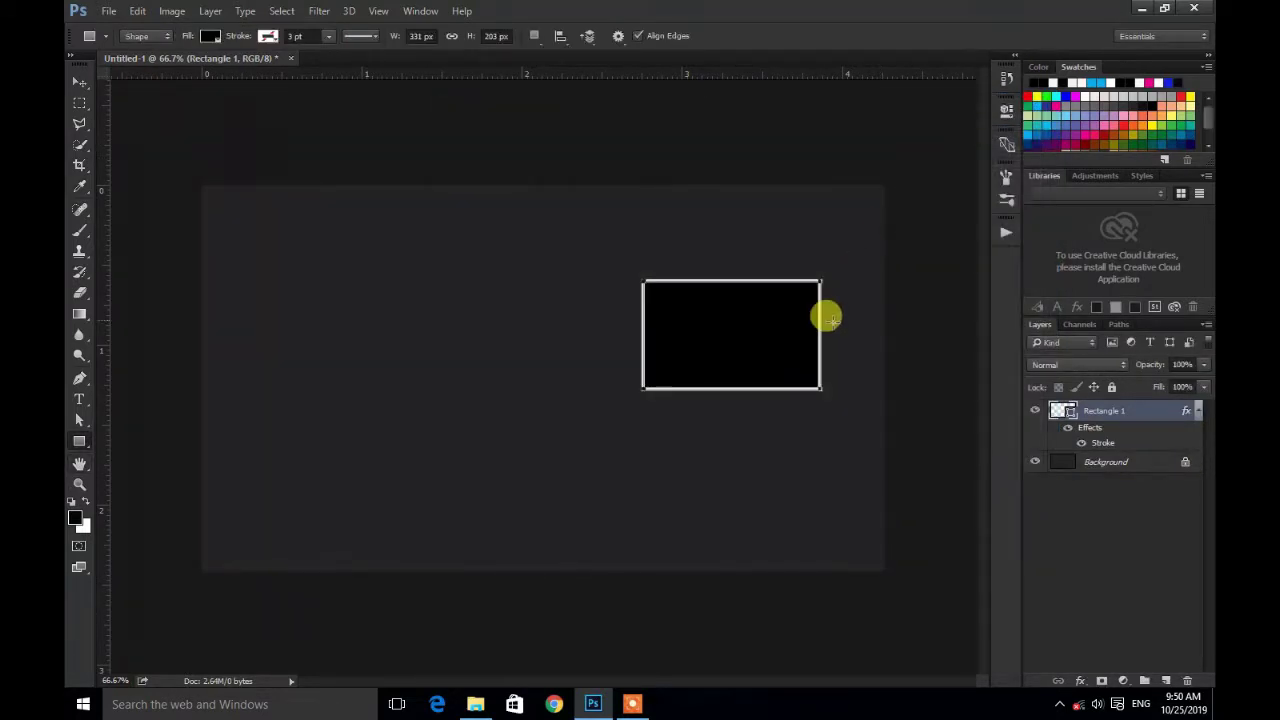
- Reduce the size of the rectangle's Stroke effect to give it a thinner outline
{"action": "double_click", "coordinate": [1145, 412]}
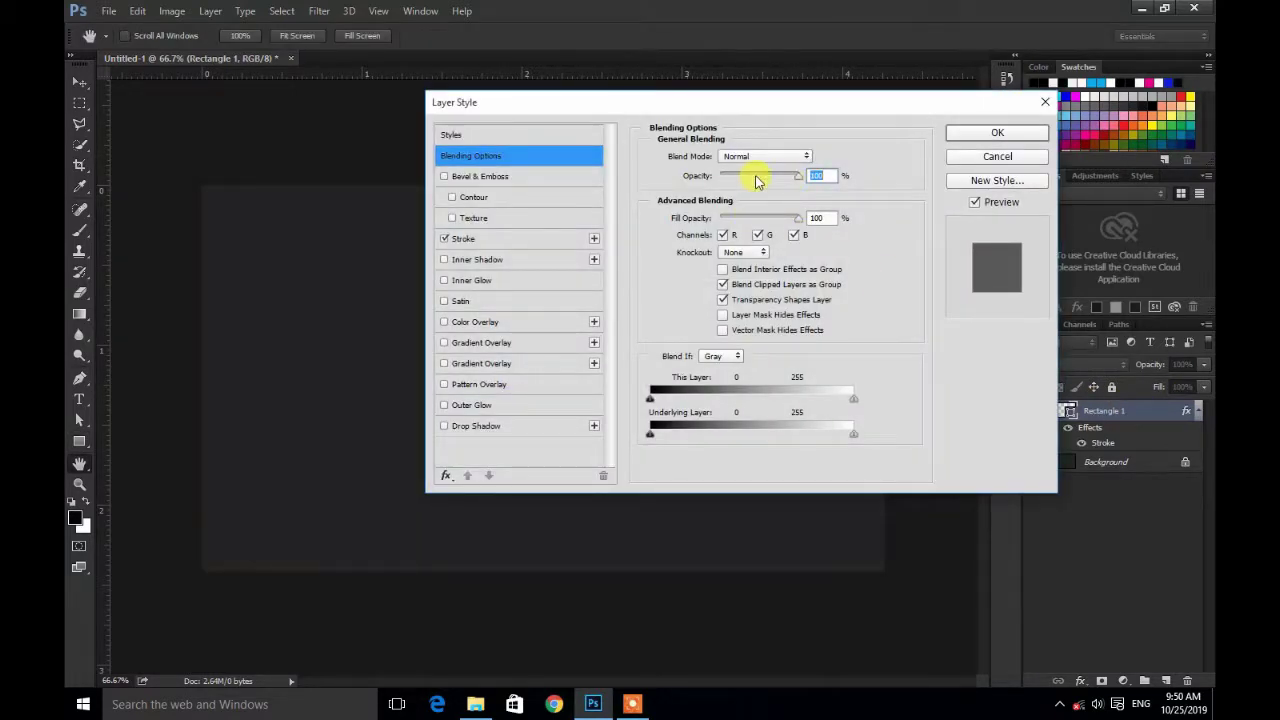
{"action": "left_click", "coordinate": [528, 237]}
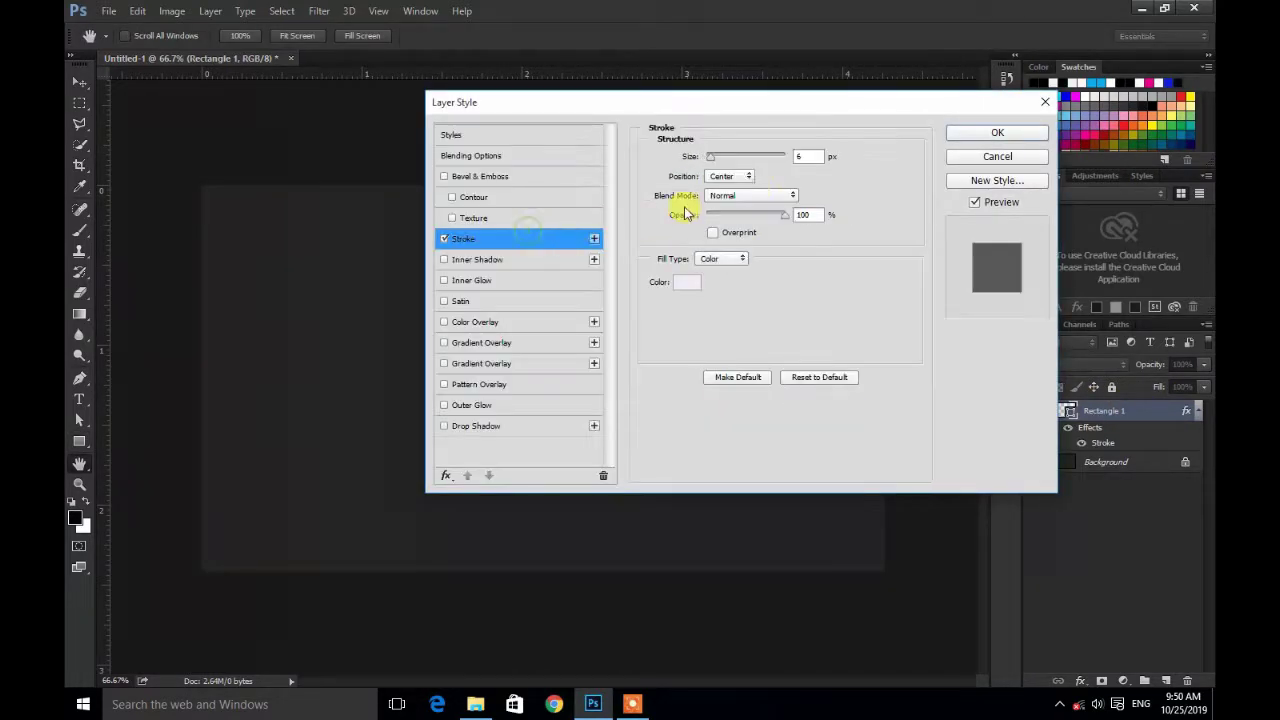
{"action": "double_click", "coordinate": [797, 155]}
{"action": "left_click", "coordinate": [990, 133]}
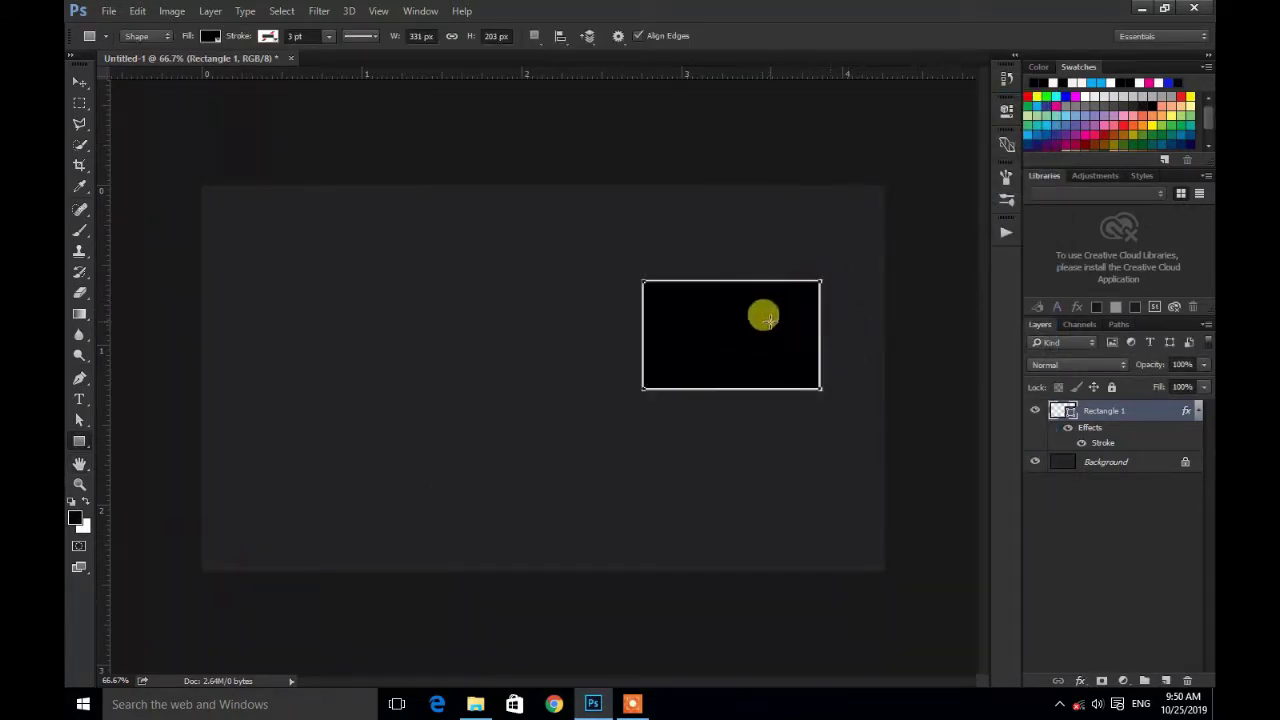
- Move the outlined rectangle to the upper middle of the canvas, centered horizontally
{"action": "left_click", "coordinate": [80, 81]}
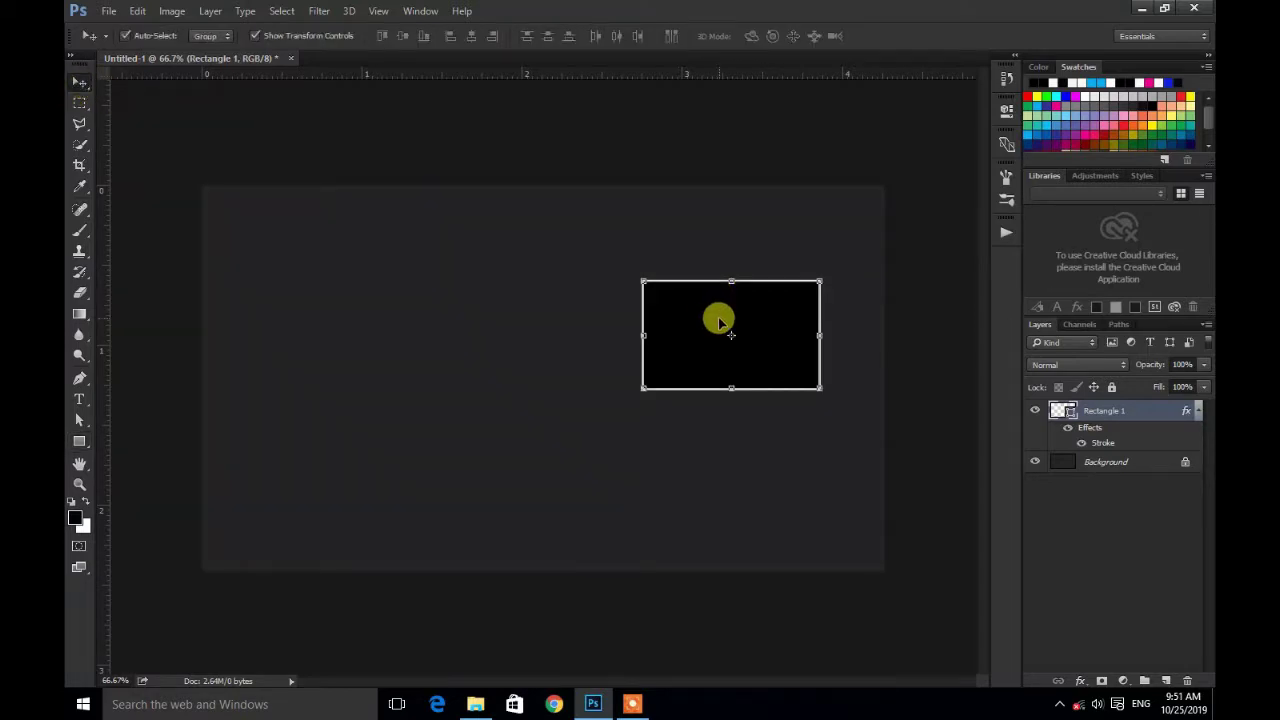
{"action": "left_click_drag", "start_coordinate": [720, 317], "coordinate": [523, 348]}
{"action": "left_click", "coordinate": [734, 400]}
{"action": "left_click", "coordinate": [543, 360]}
{"action": "left_click", "coordinate": [737, 402]}
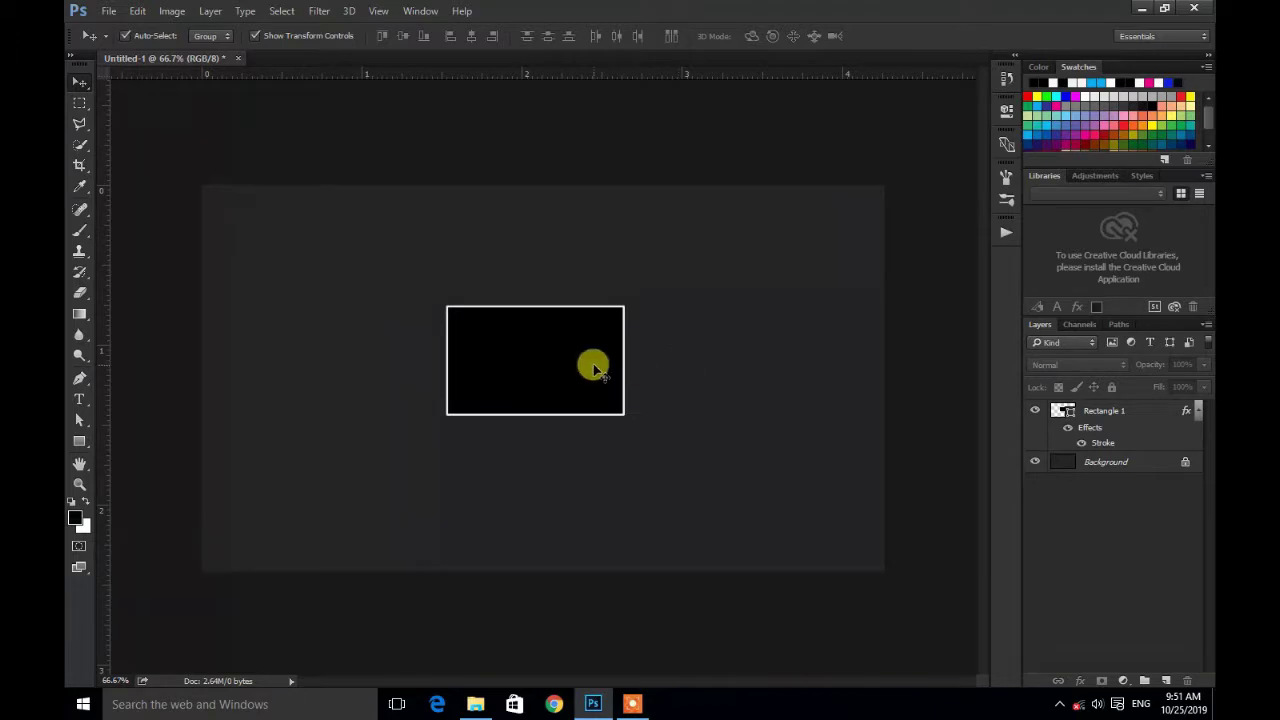
{"action": "left_click_drag", "start_coordinate": [561, 365], "coordinate": [569, 303]}
{"action": "left_click", "coordinate": [720, 395]}
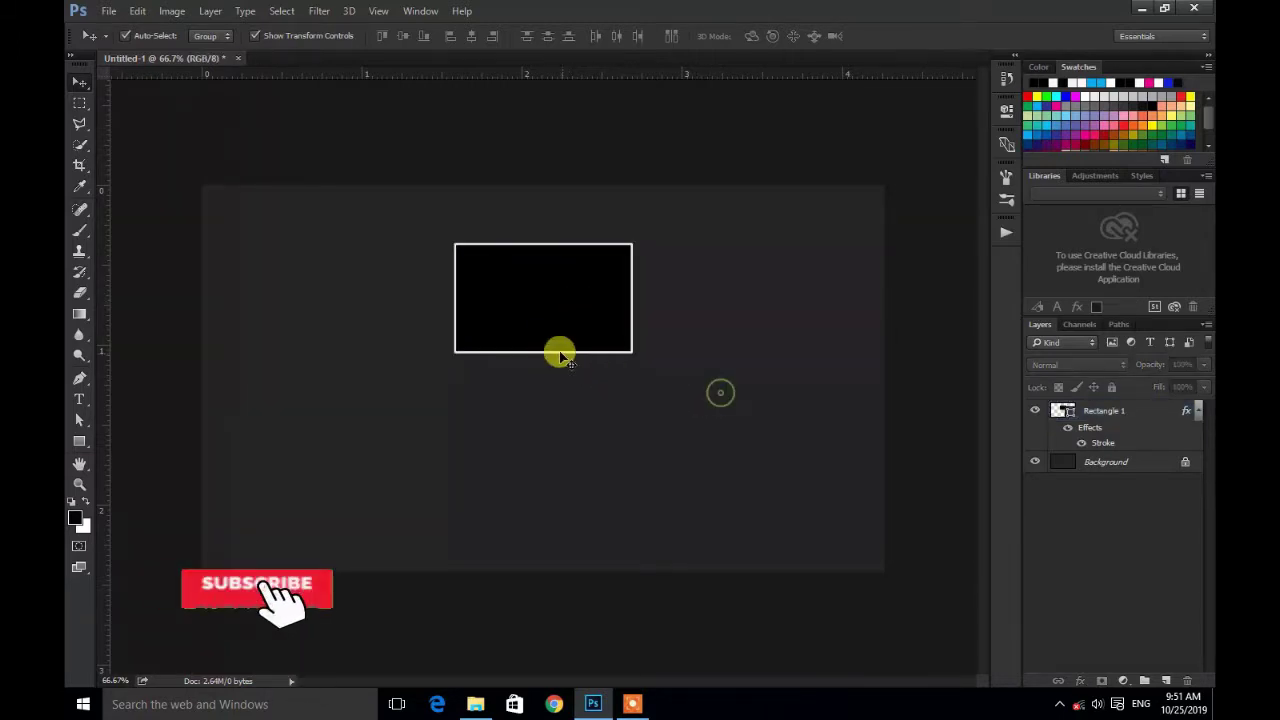
{"action": "left_click", "coordinate": [540, 323]}
{"action": "left_click", "coordinate": [696, 392]}
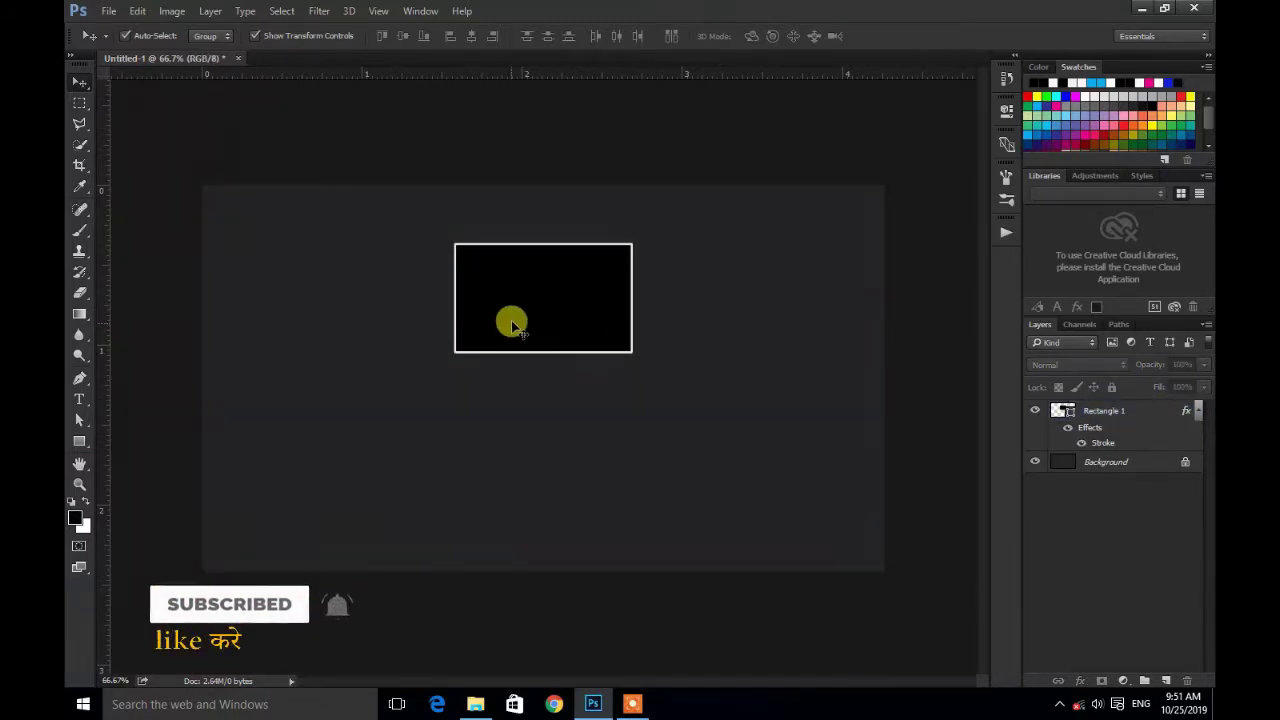
- Place the image asphalt-brasil-concrete-843256 from the Fassion folder into the document above the rectangle
{"action": "left_click", "coordinate": [1137, 15]}
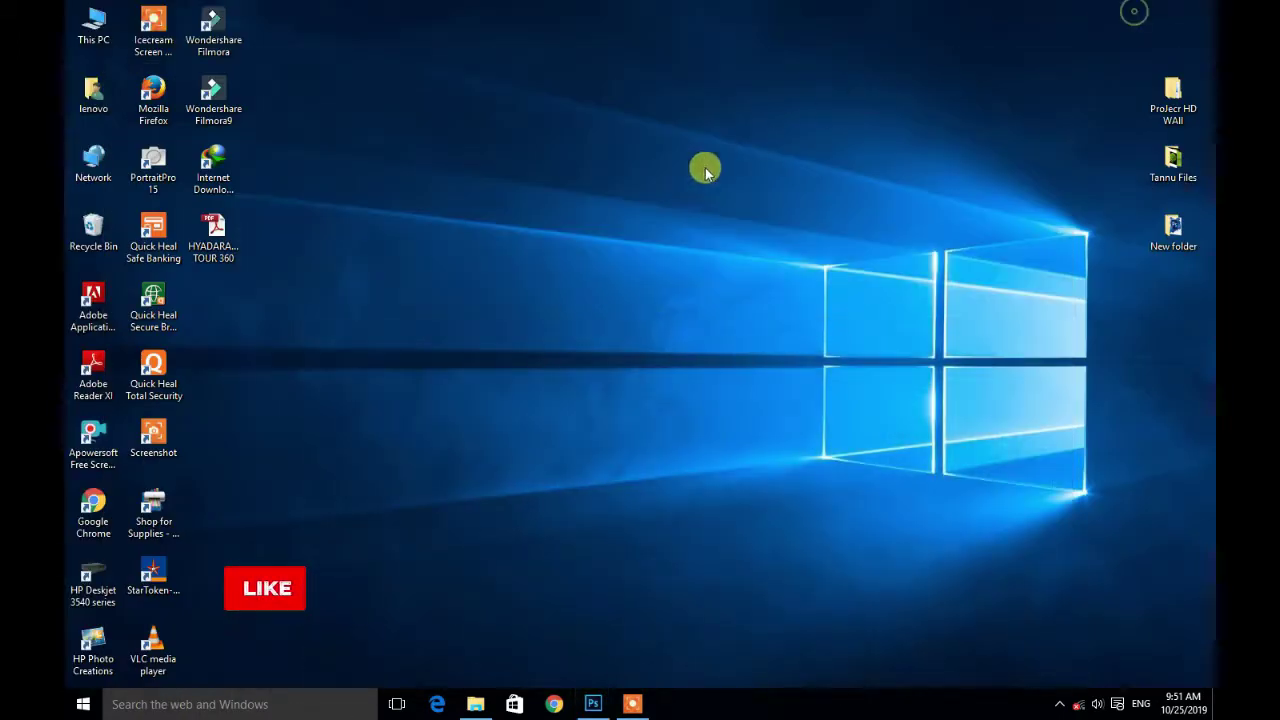
{"action": "left_click", "coordinate": [481, 697]}
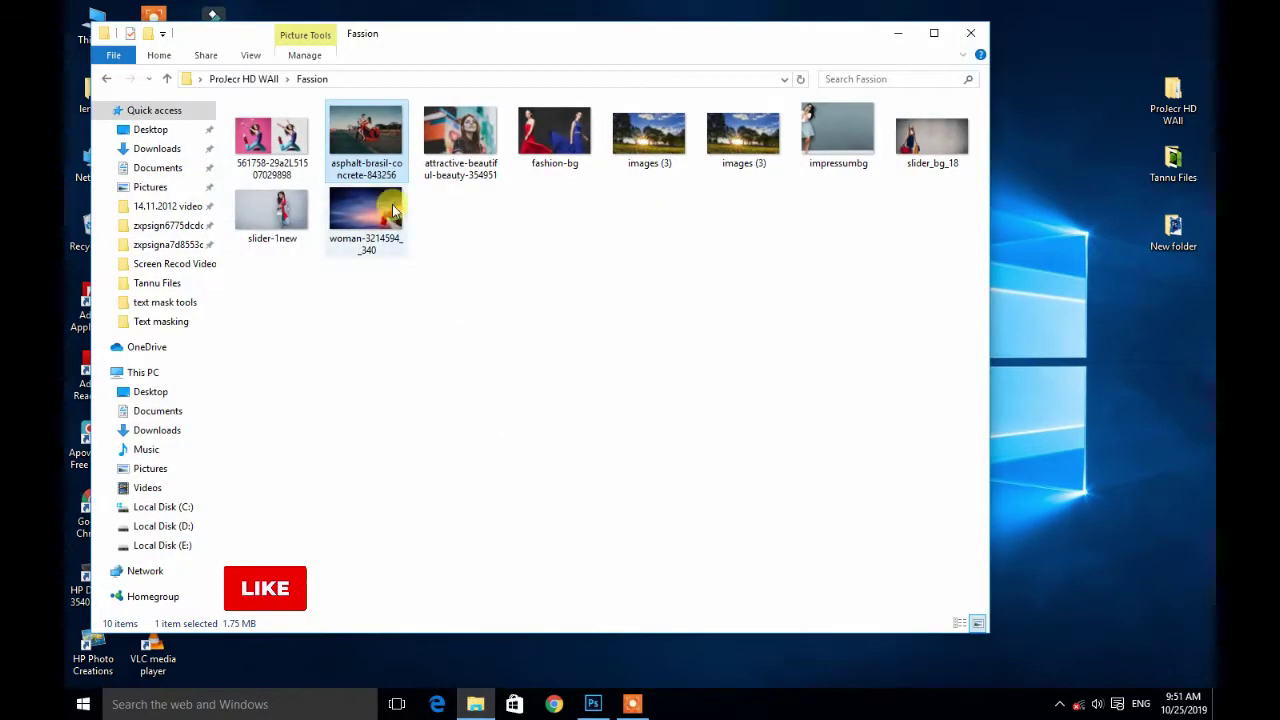
{"action": "left_click_drag", "start_coordinate": [370, 148], "coordinate": [569, 369]}
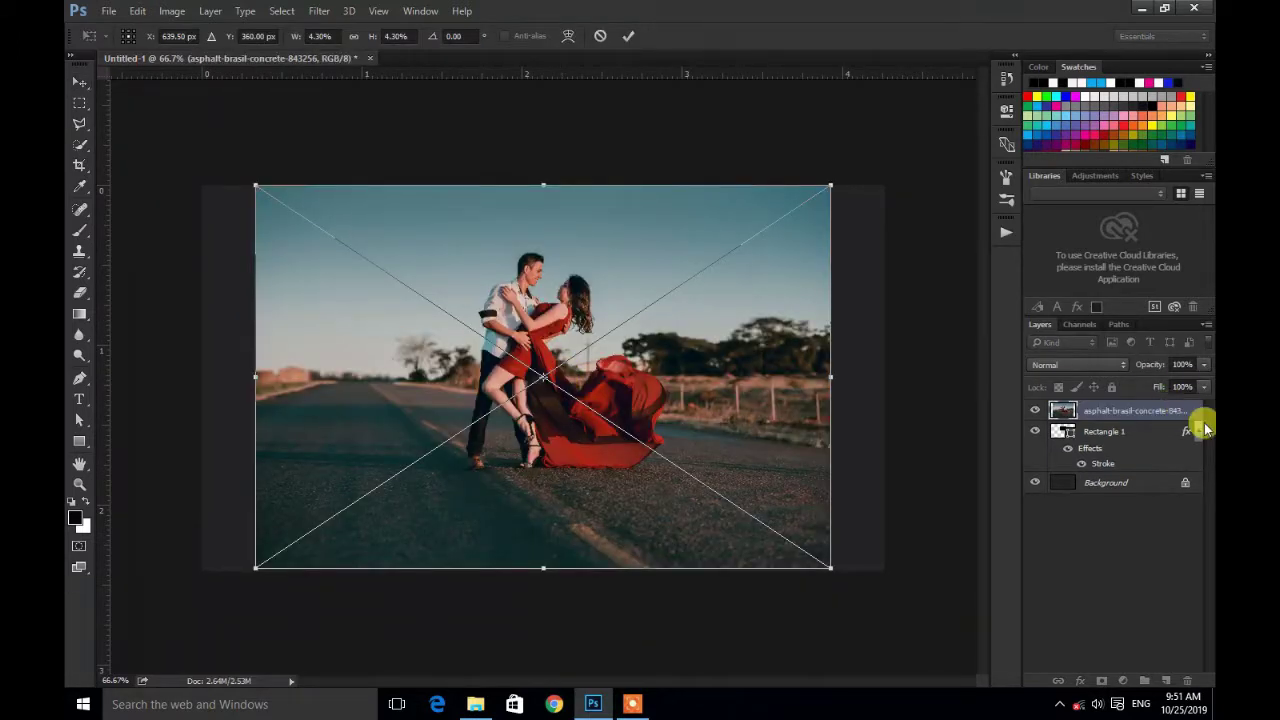
{"action": "left_click", "coordinate": [622, 36]}
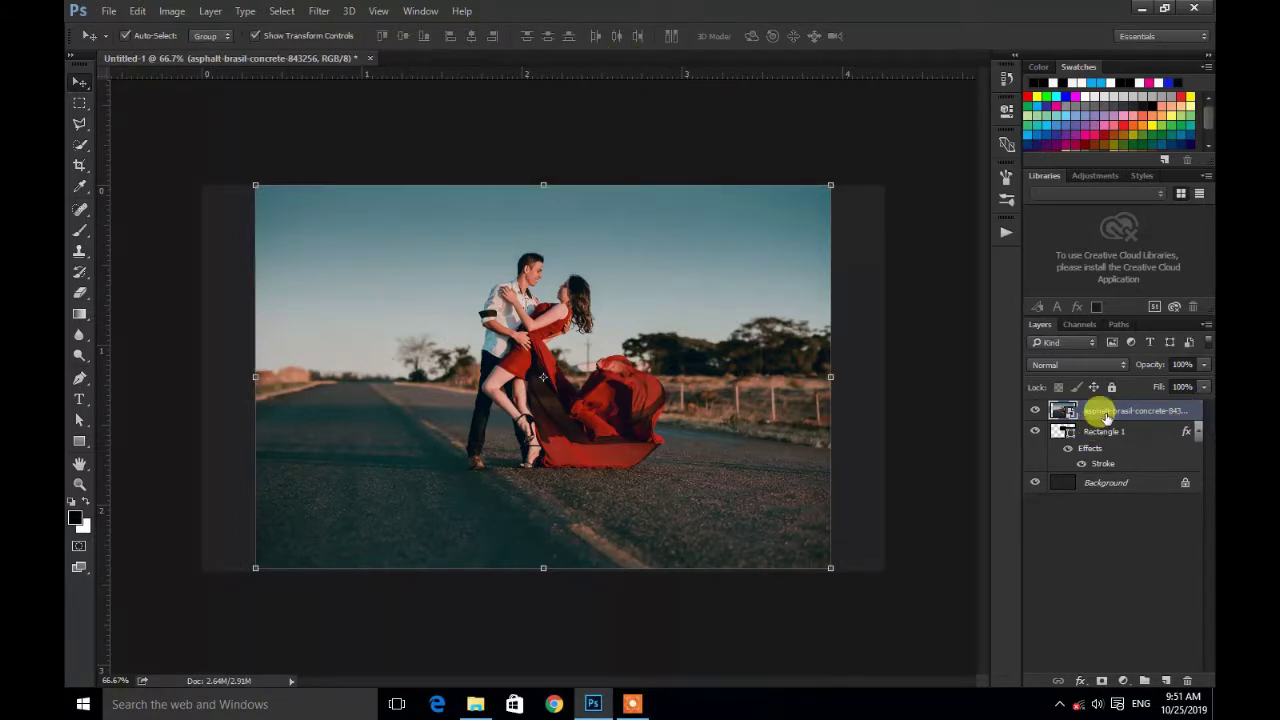
- Clip the placed photo to the rectangle with a clipping mask and shift it slightly within the frame
{"action": "right_click", "coordinate": [1139, 410]}
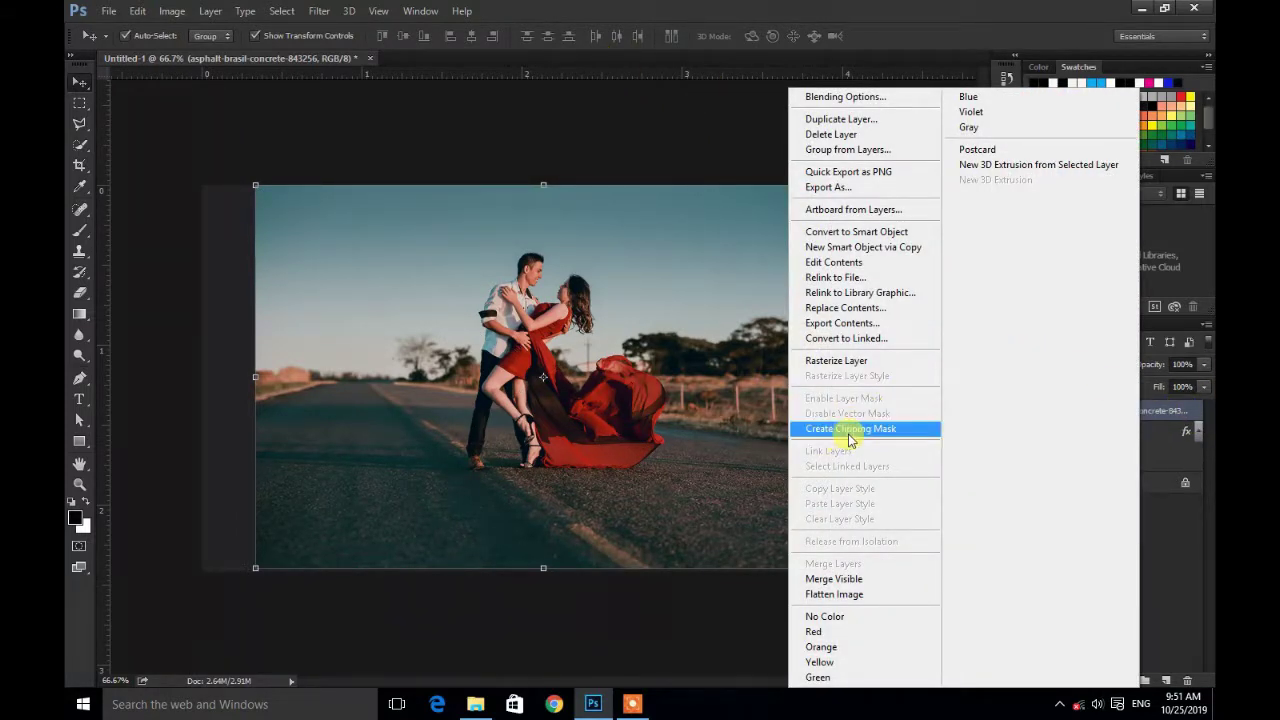
{"action": "left_click", "coordinate": [856, 429]}
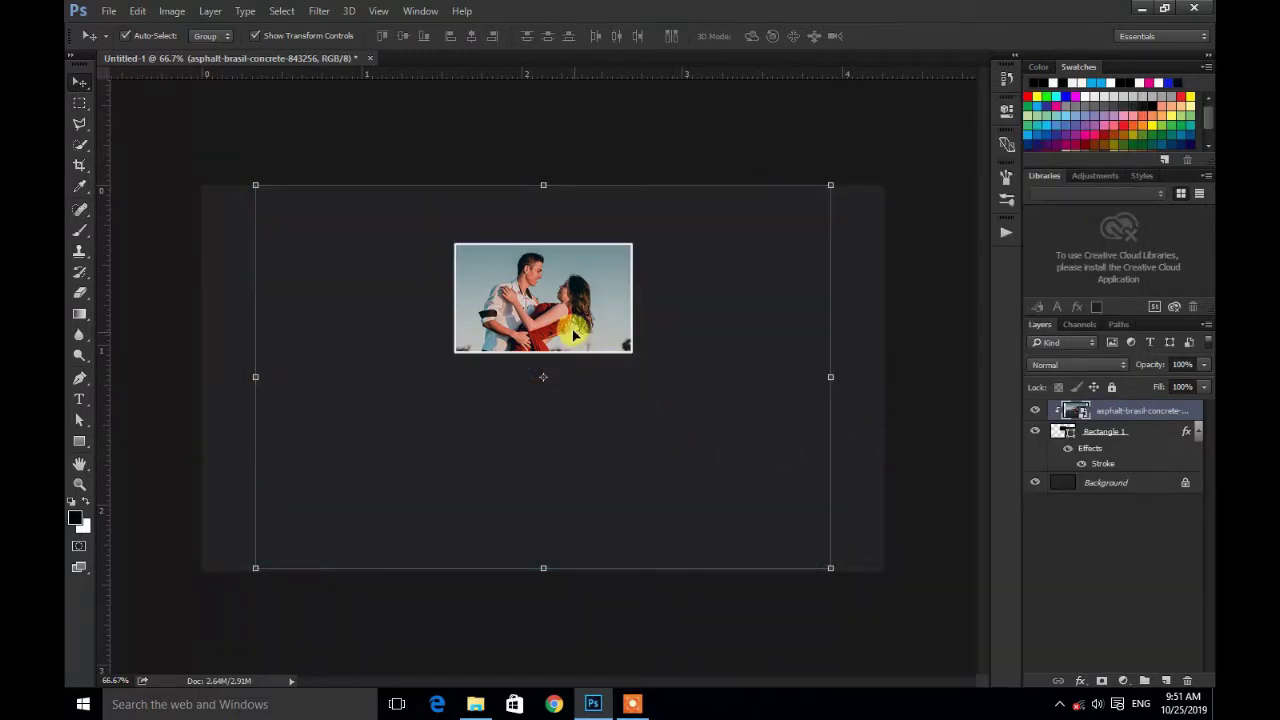
{"action": "left_click_drag", "start_coordinate": [570, 333], "coordinate": [578, 330]}
{"action": "left_click", "coordinate": [676, 412]}
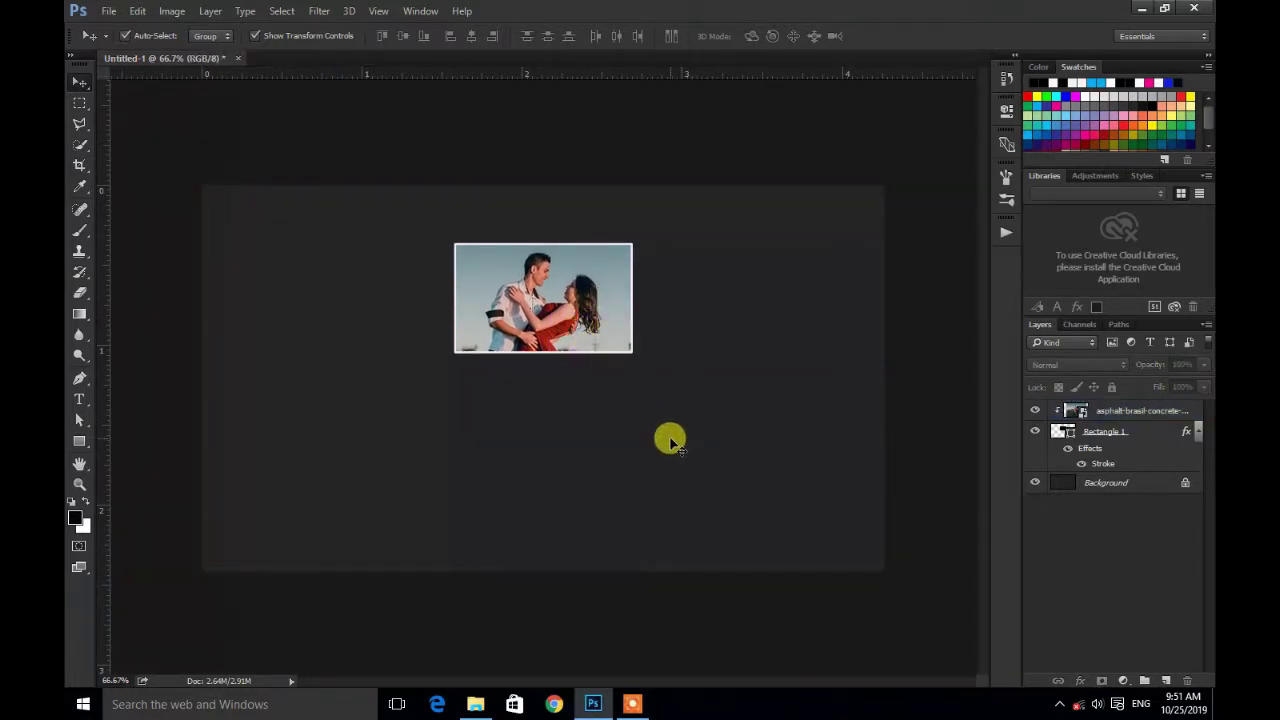
- Duplicate the photo and rectangle layers together and move the copy diagonally below and to the right of the original frame
{"action": "left_click", "coordinate": [1176, 410]}
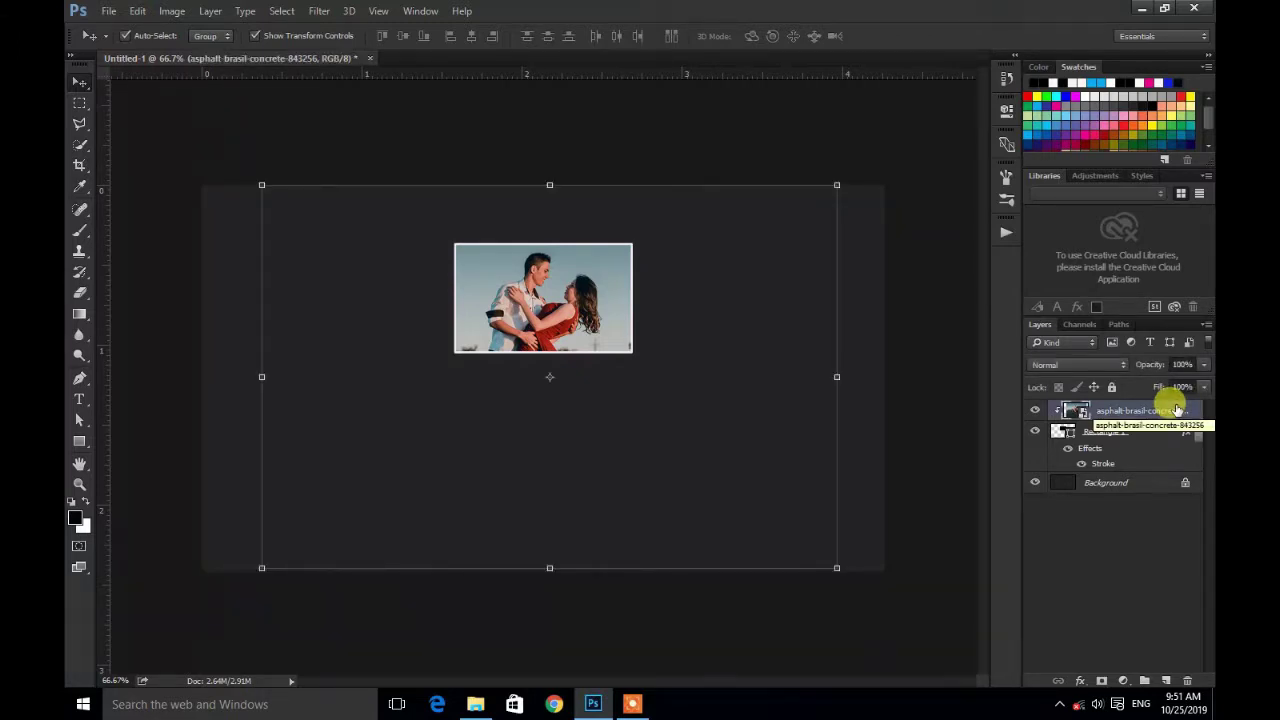
{"action": "left_click", "coordinate": [1141, 432], "text": "shift"}
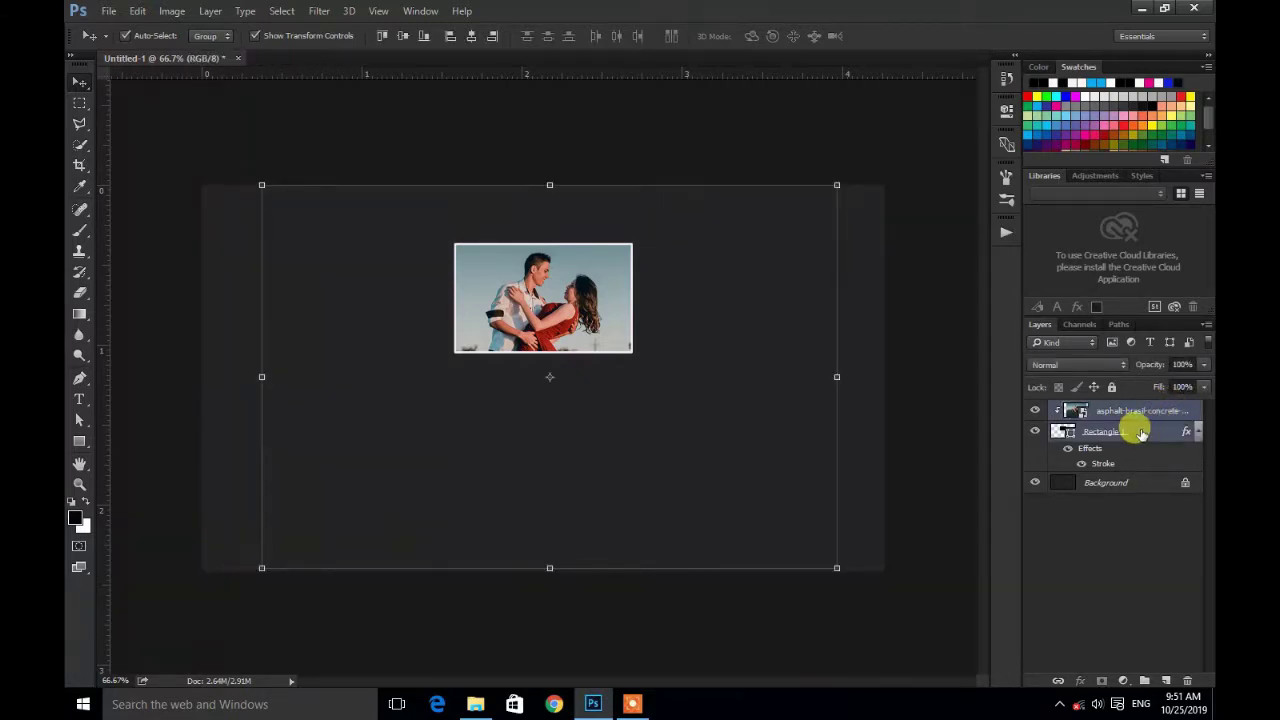
{"action": "left_click", "coordinate": [209, 13]}
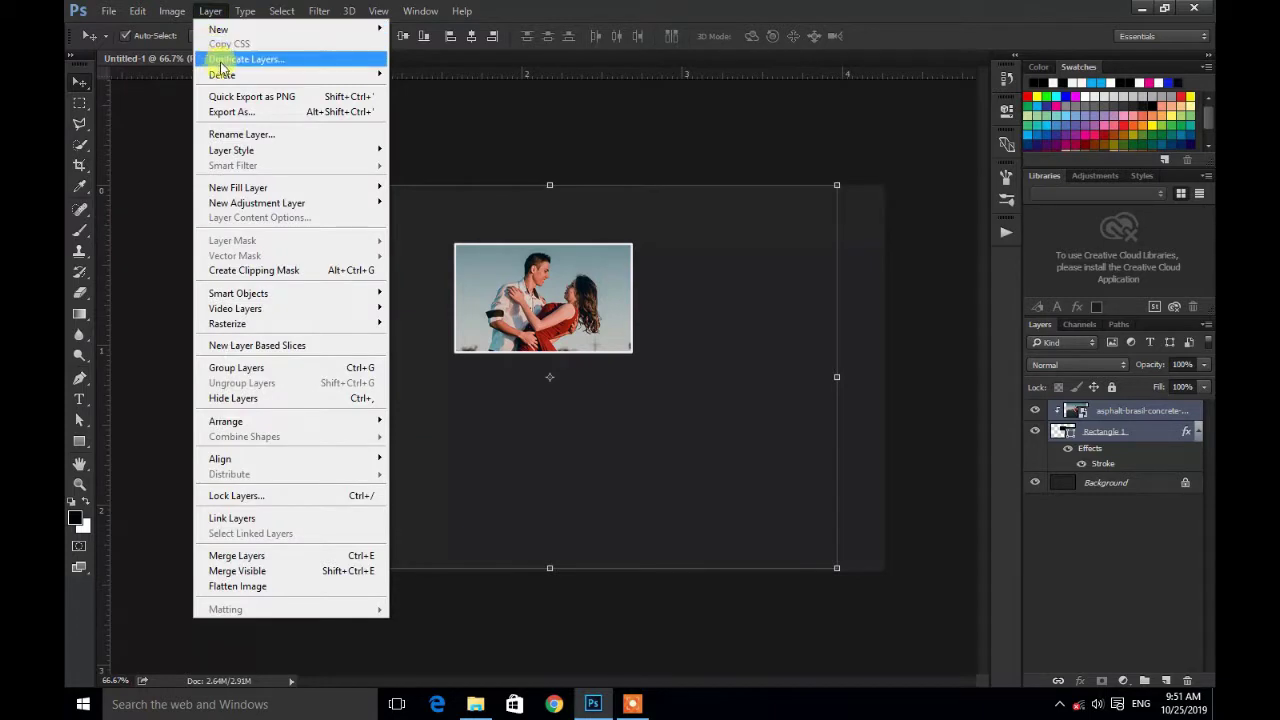
{"action": "left_click", "coordinate": [230, 60]}
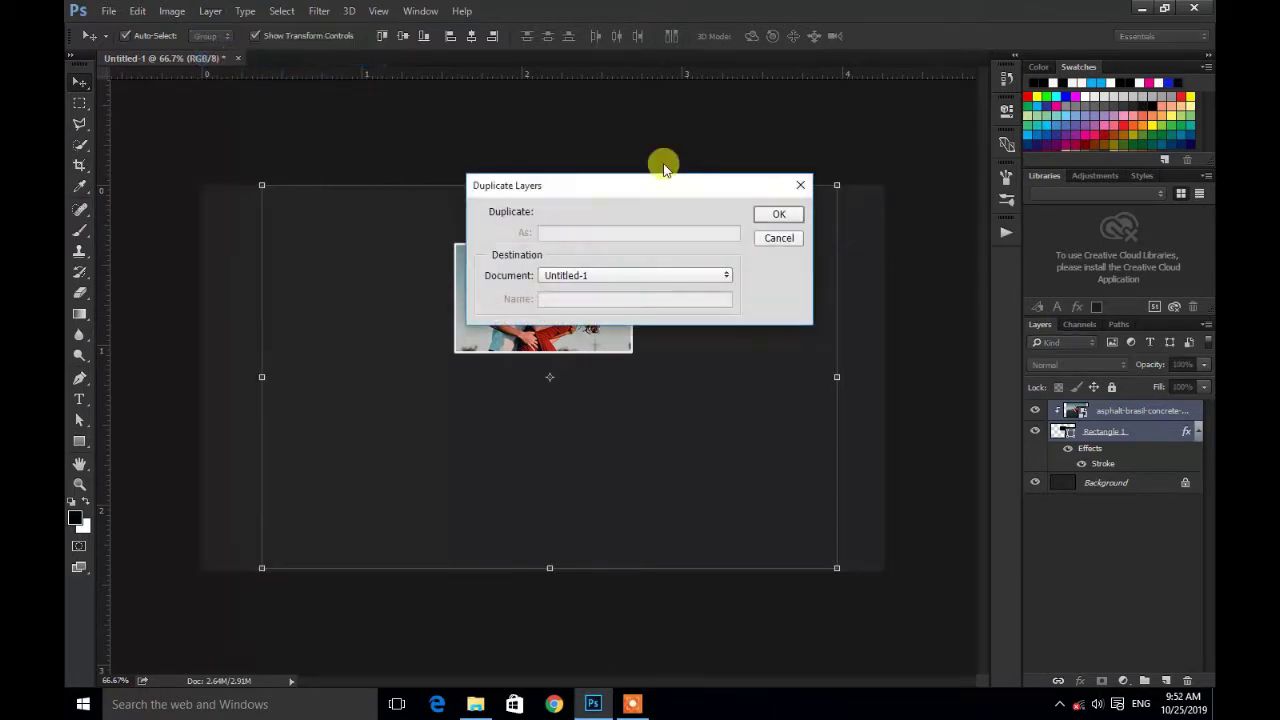
{"action": "left_click", "coordinate": [778, 217]}
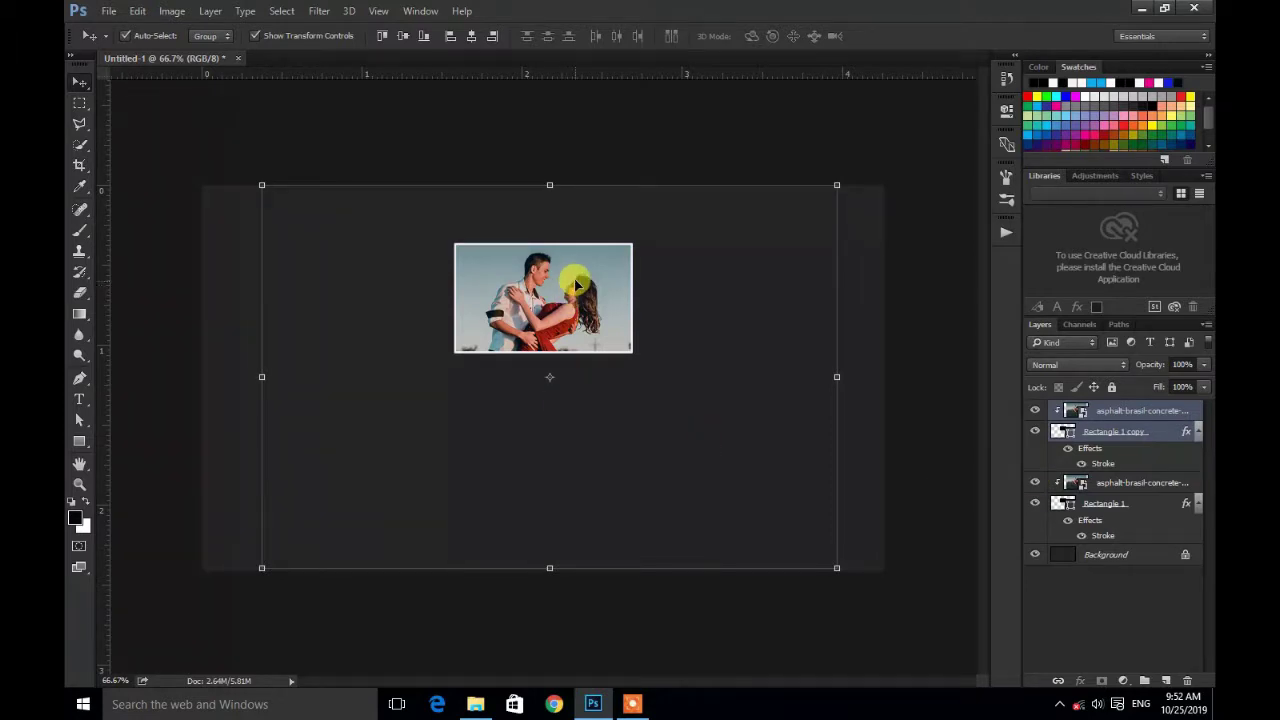
{"action": "left_click_drag", "start_coordinate": [591, 277], "coordinate": [703, 384]}
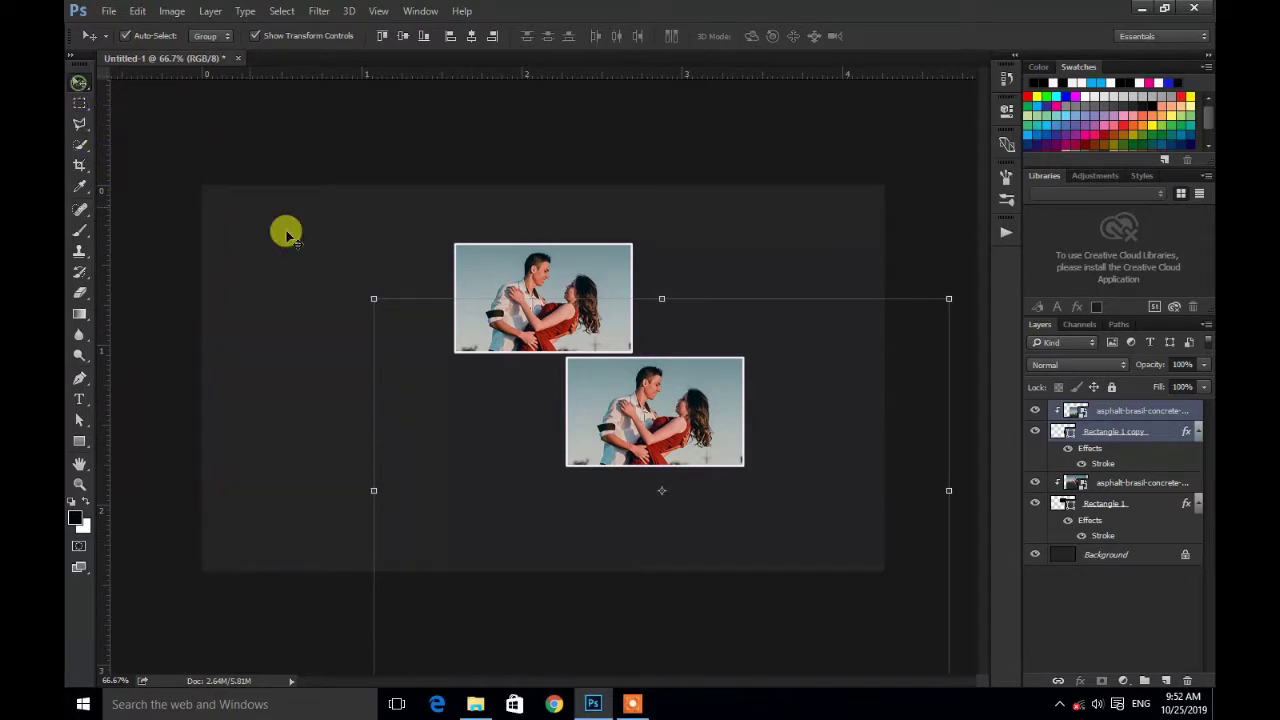
{"action": "left_click", "coordinate": [792, 465]}
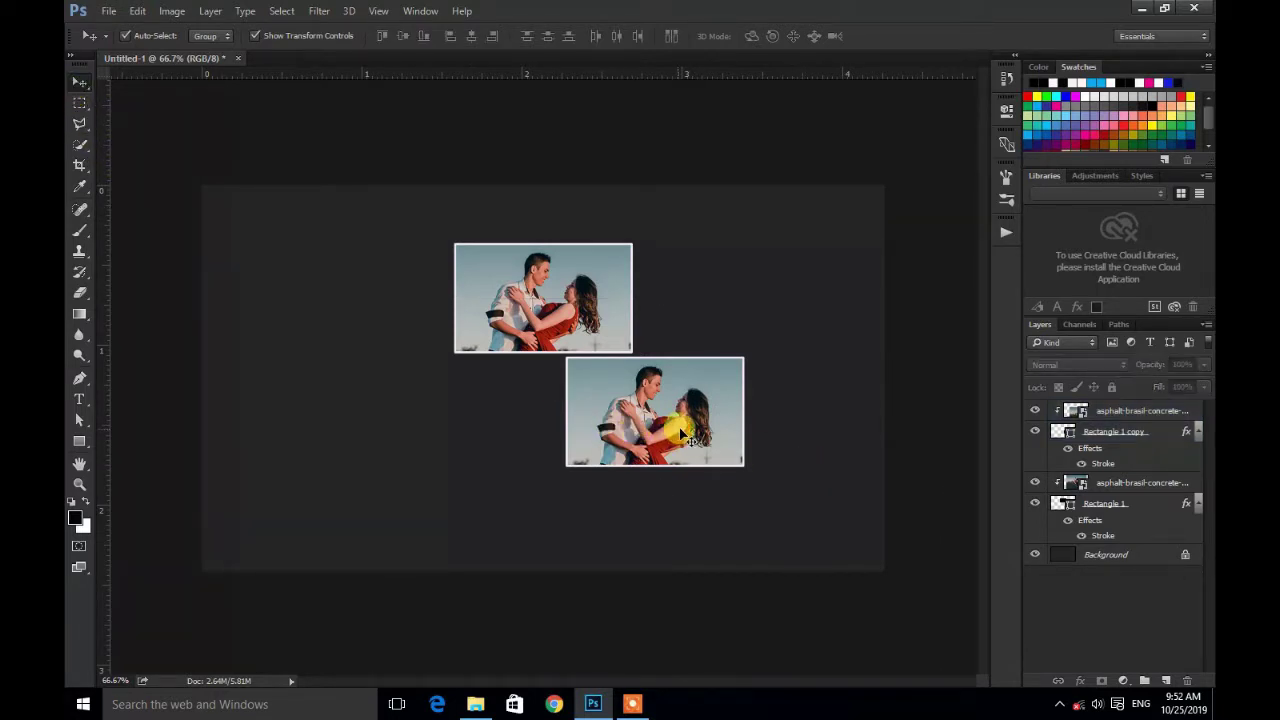
- Shift the copied photo up and to the left inside the second frame to reveal the dress and road area
{"action": "left_click_drag", "start_coordinate": [680, 432], "coordinate": [531, 323]}
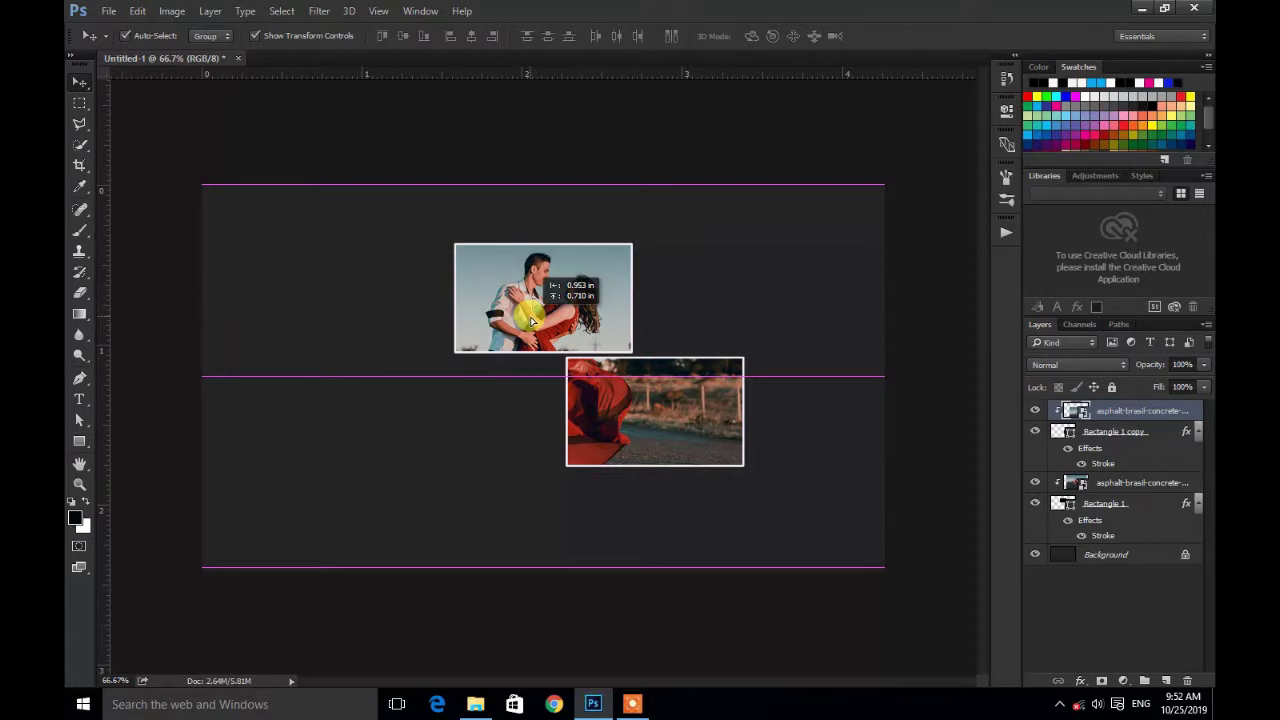
{"action": "left_click_drag", "start_coordinate": [531, 320], "coordinate": [536, 321]}
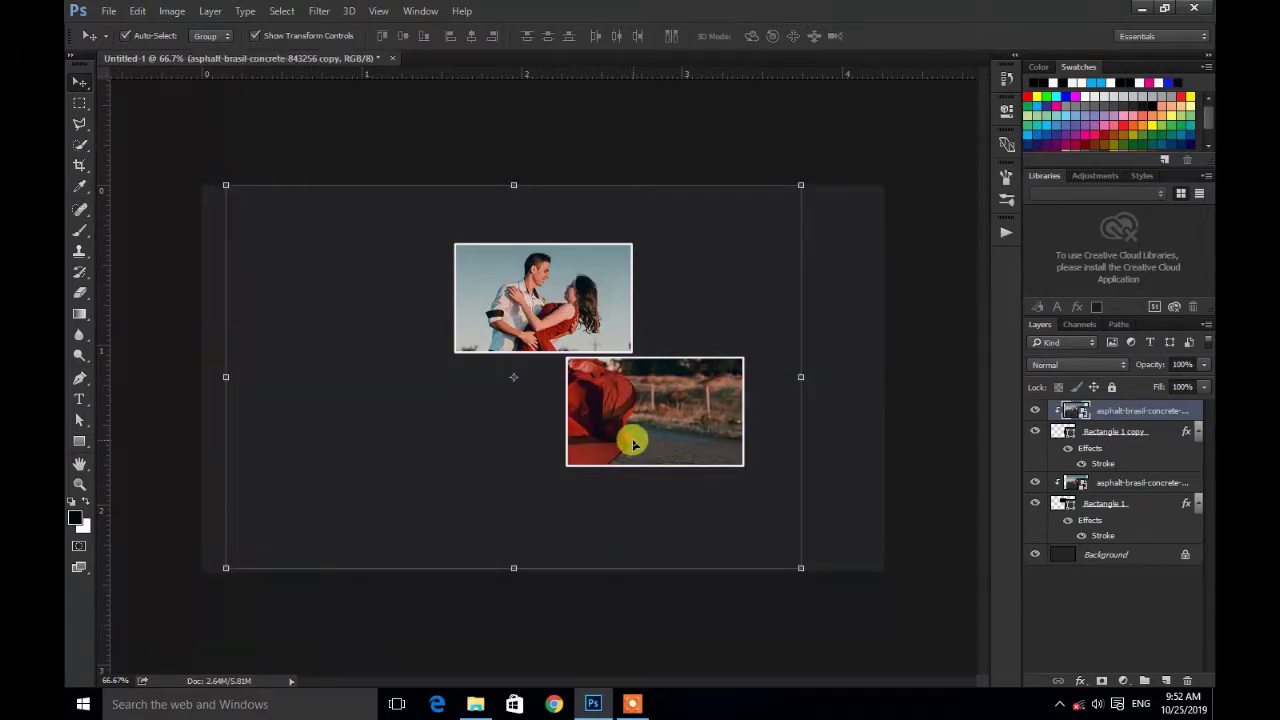
- Duplicate the lower frame's photo and rectangle layers together and move the copy directly to the left of that frame
{"action": "left_click", "coordinate": [818, 459]}
{"action": "left_click", "coordinate": [663, 440]}
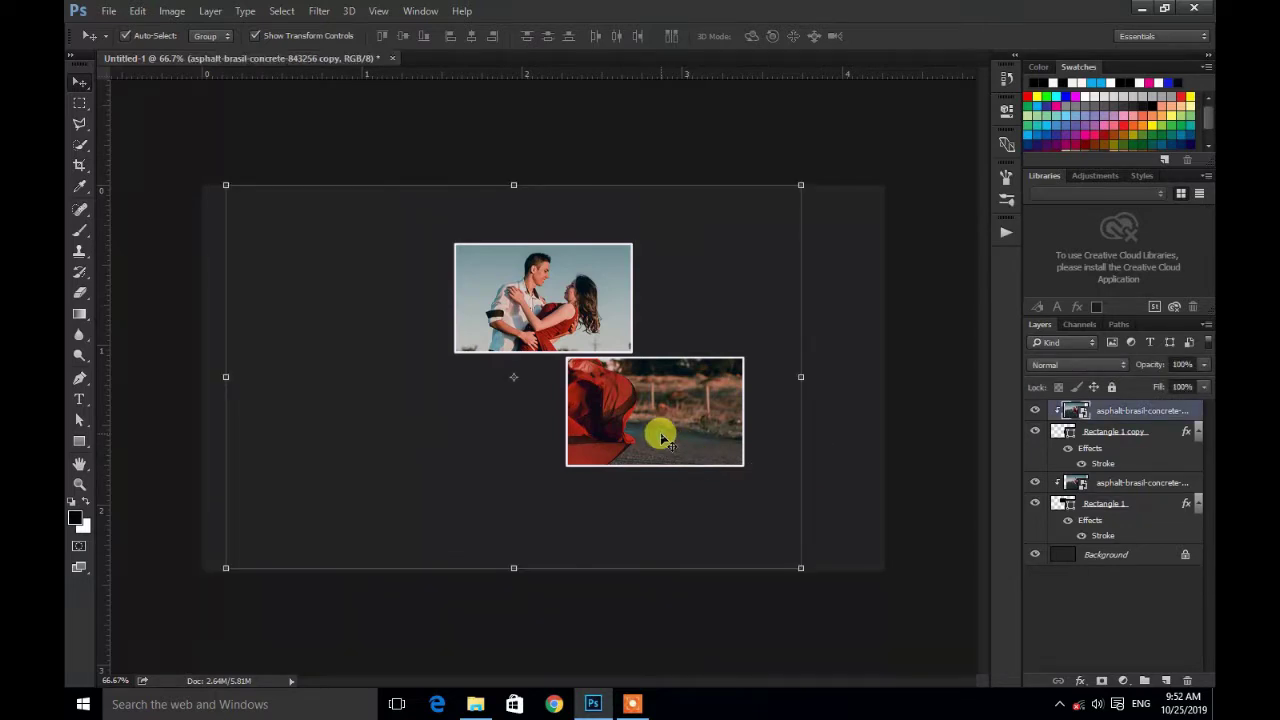
{"action": "left_click", "coordinate": [1146, 432]}
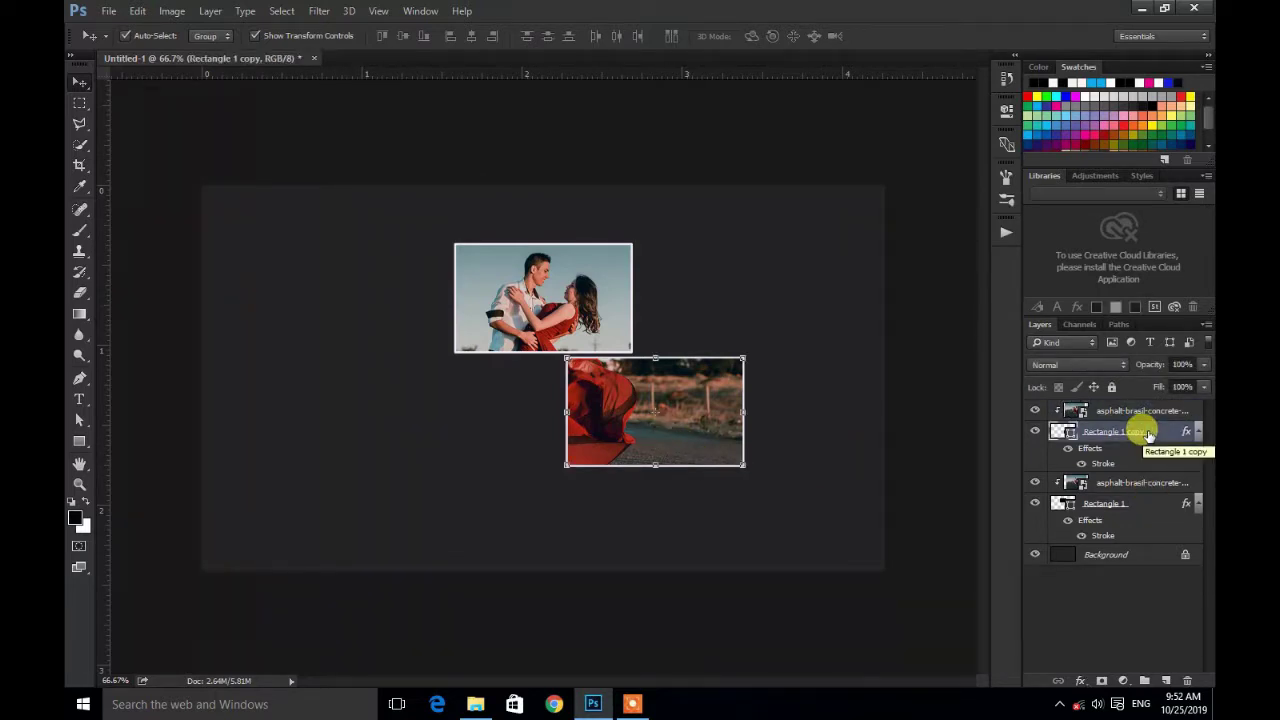
{"action": "left_click", "coordinate": [1152, 411], "text": "shift"}
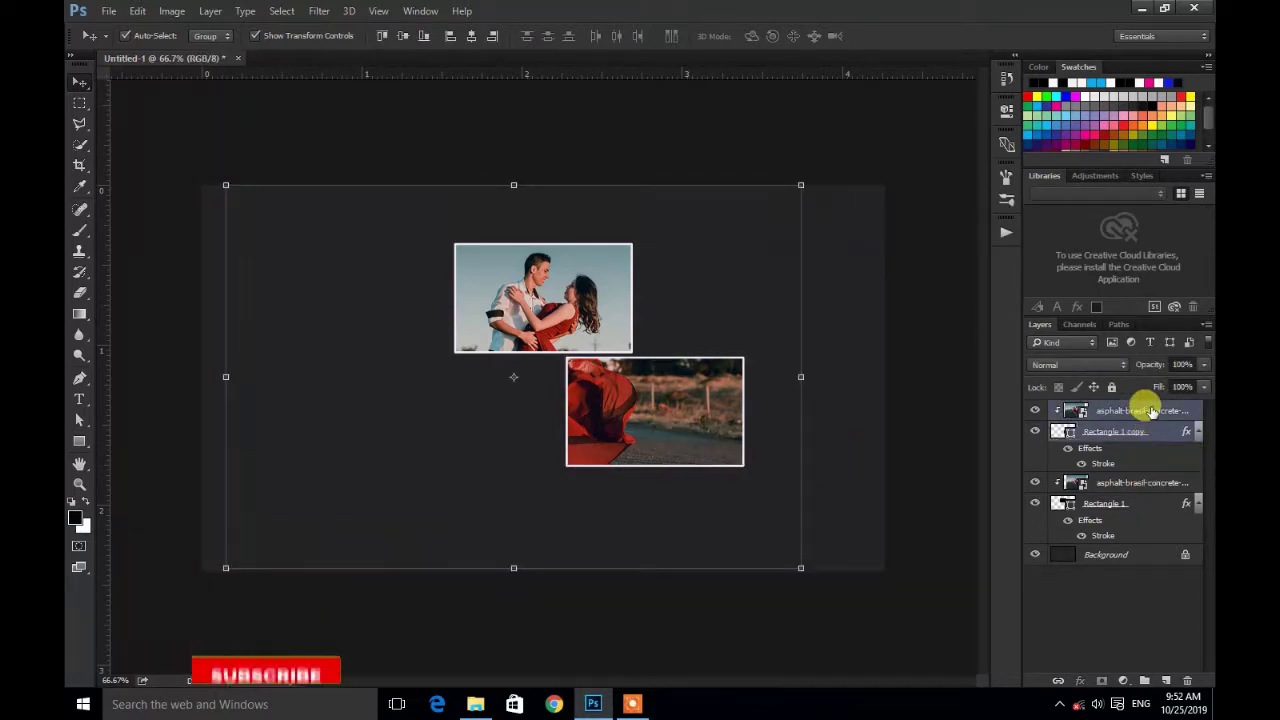
{"action": "left_click", "coordinate": [218, 18]}
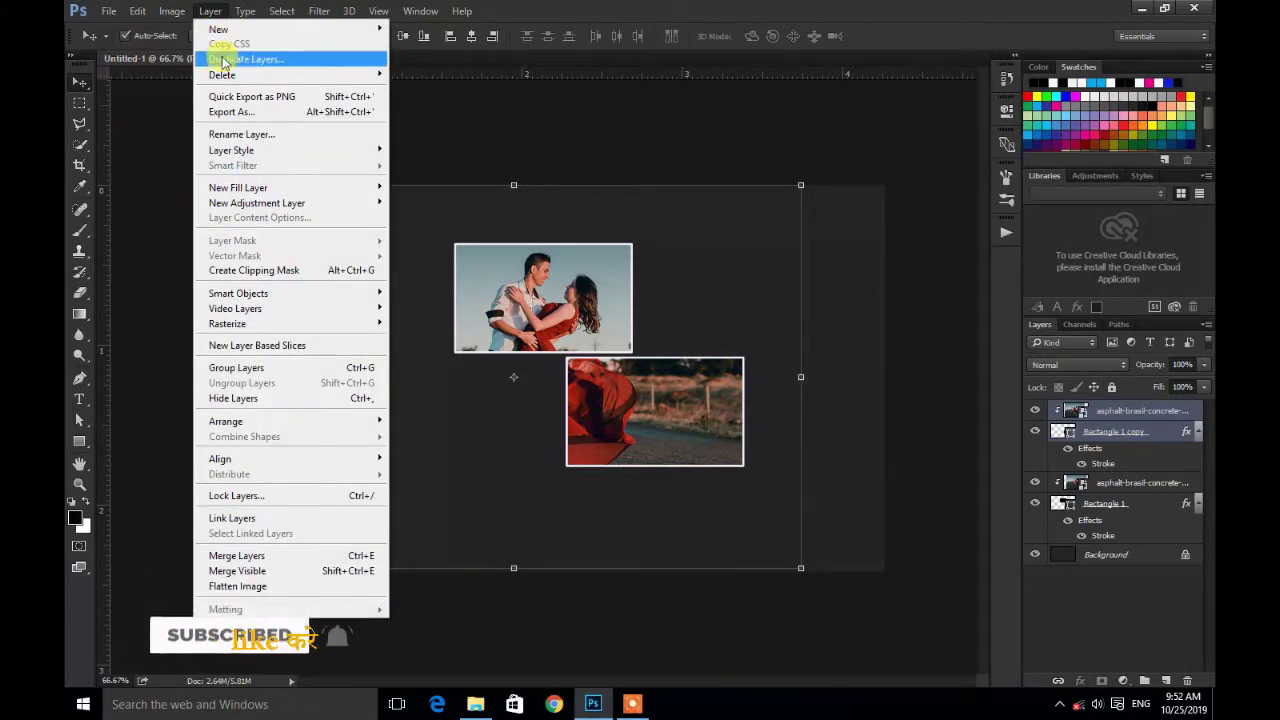
{"action": "left_click", "coordinate": [212, 54]}
{"action": "left_click", "coordinate": [778, 216]}
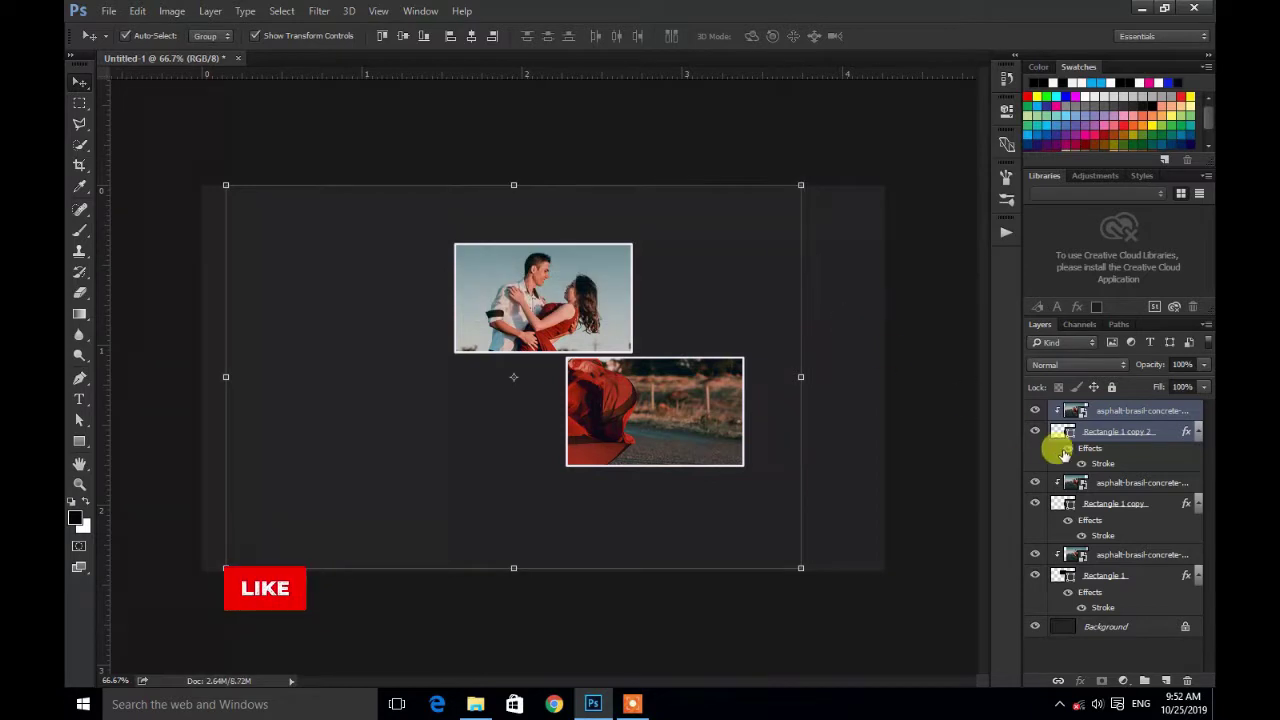
{"action": "left_click_drag", "start_coordinate": [671, 427], "coordinate": [489, 425]}
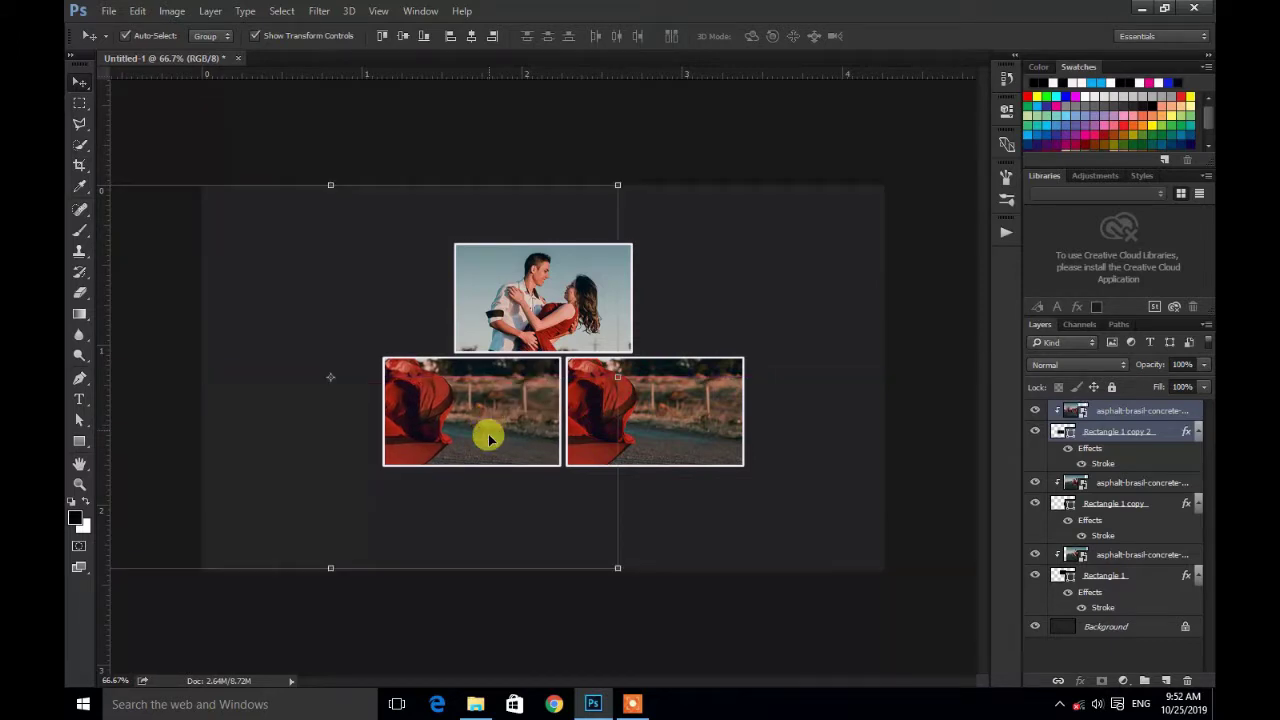
- Reposition the copied photo inside the lower-left frame so the couple's legs line up beneath the upper frame
{"action": "left_click", "coordinate": [755, 232]}
{"action": "left_click_drag", "start_coordinate": [457, 409], "coordinate": [546, 419]}
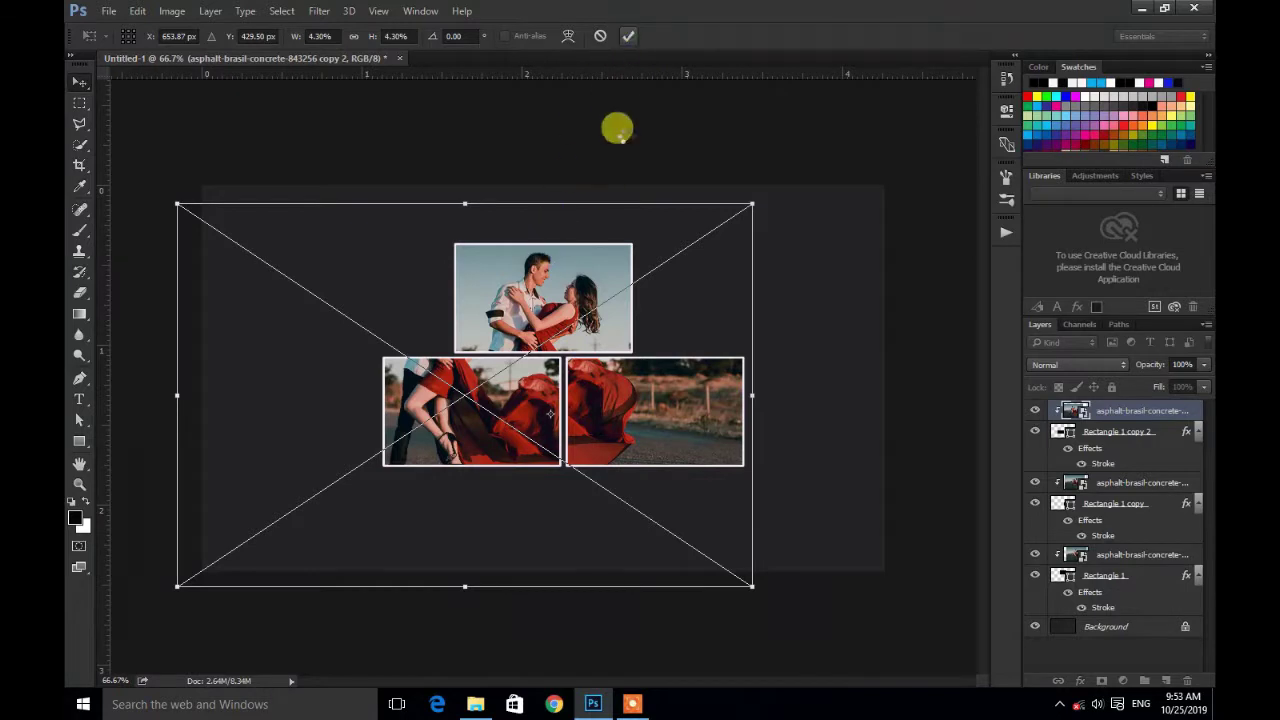
{"action": "key", "text": "Return"}
{"action": "left_click_drag", "start_coordinate": [478, 405], "coordinate": [557, 397]}
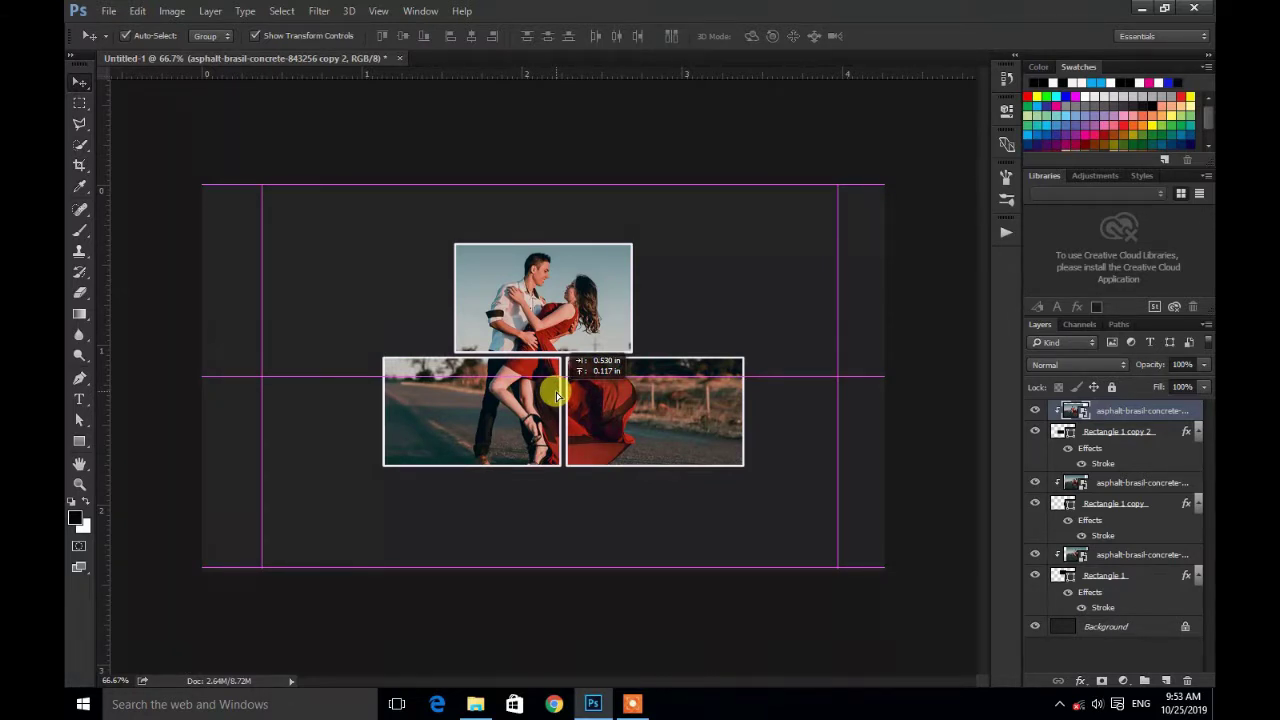
{"action": "left_click_drag", "start_coordinate": [557, 397], "coordinate": [557, 397]}
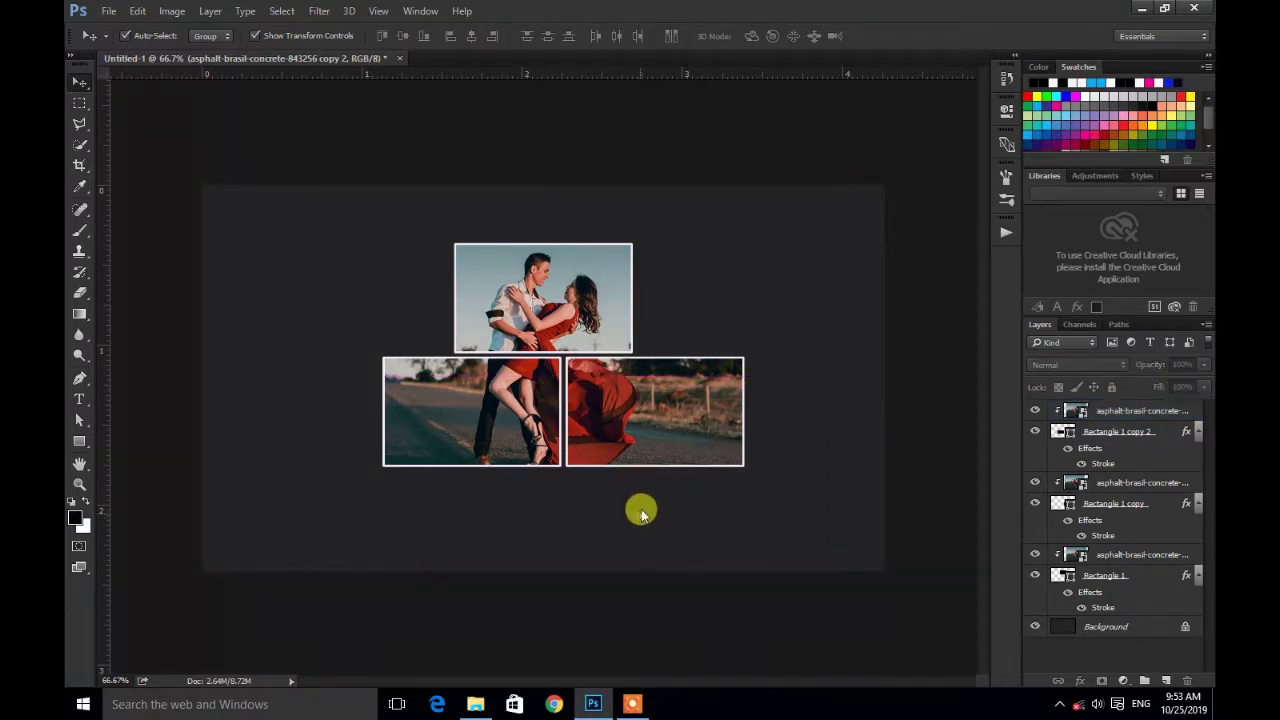
{"action": "left_click", "coordinate": [625, 533]}
{"action": "left_click", "coordinate": [624, 443]}
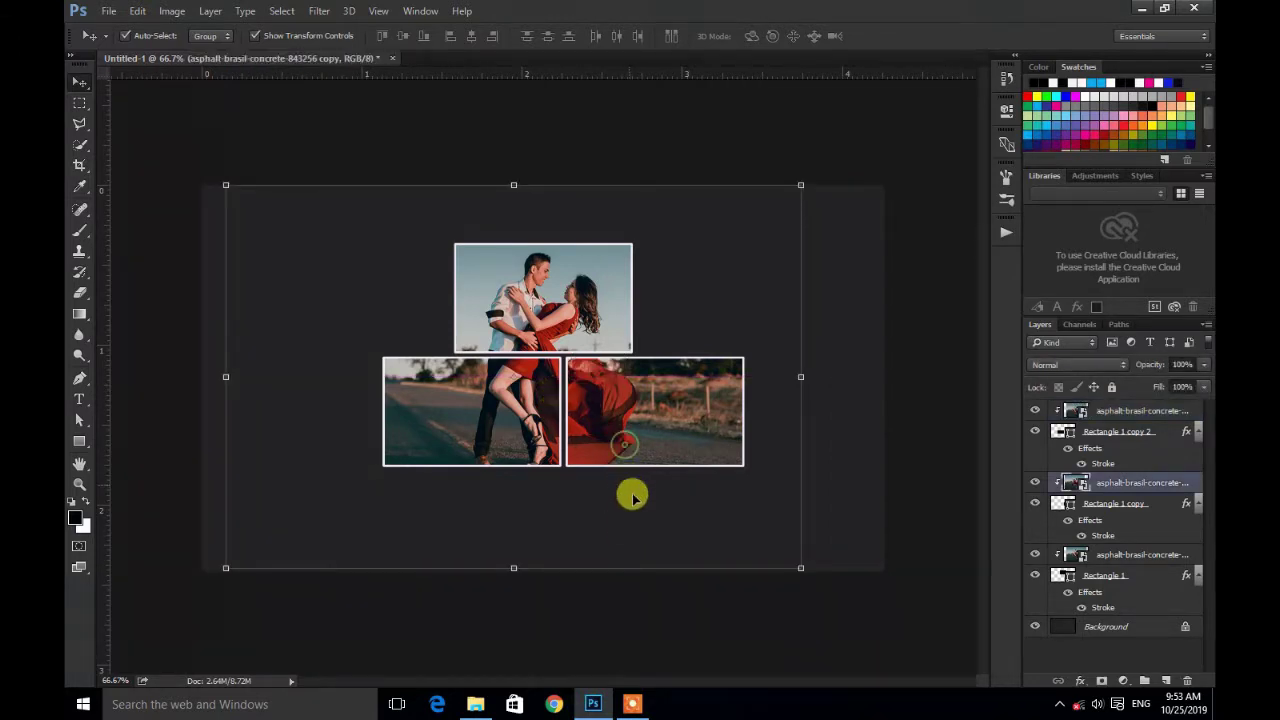
{"action": "left_click", "coordinate": [863, 464]}
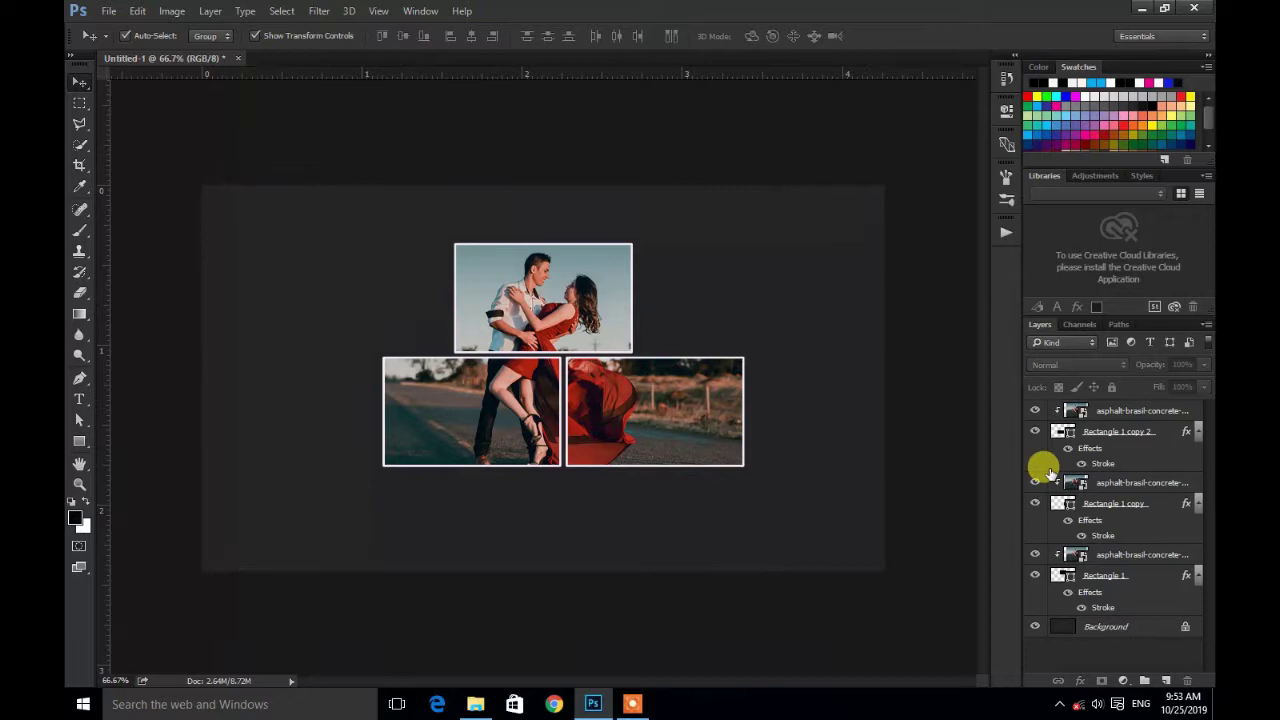
- Duplicate the lower-left frame's photo and rectangle layers together and move the copy directly to the left of the couple's frame
{"action": "left_click", "coordinate": [1128, 436]}
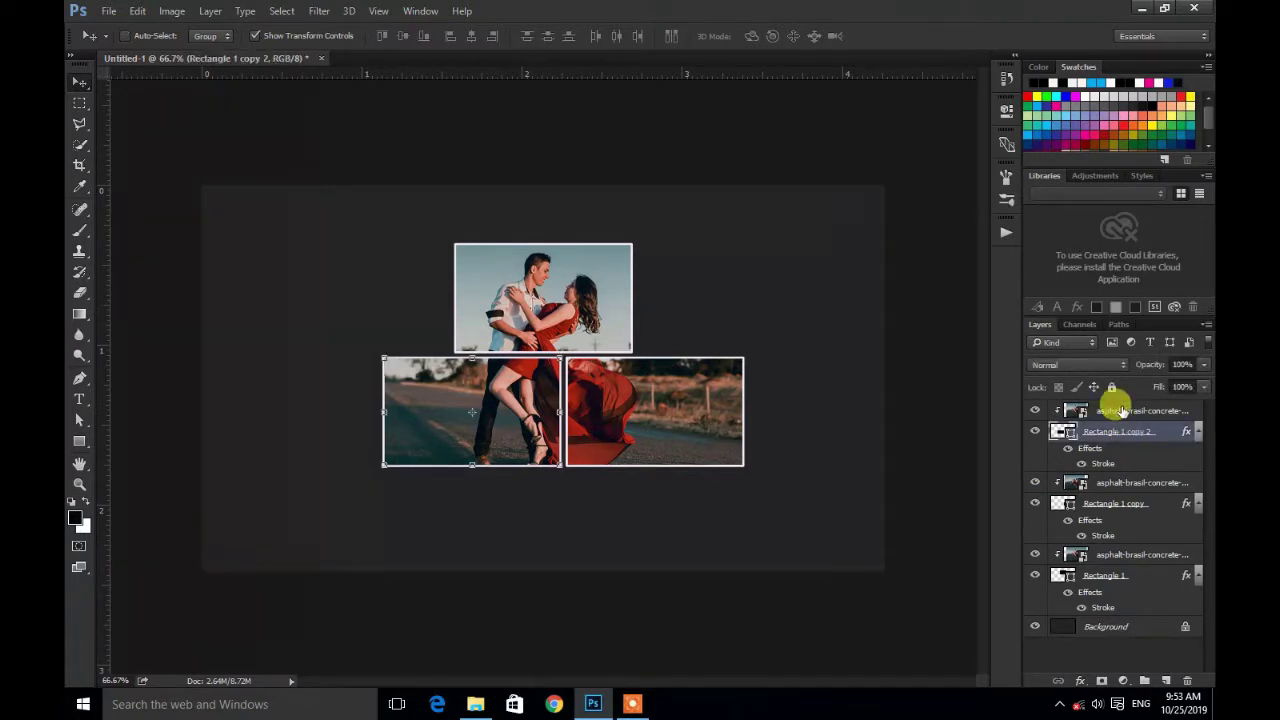
{"action": "left_click", "coordinate": [1115, 410], "text": "shift"}
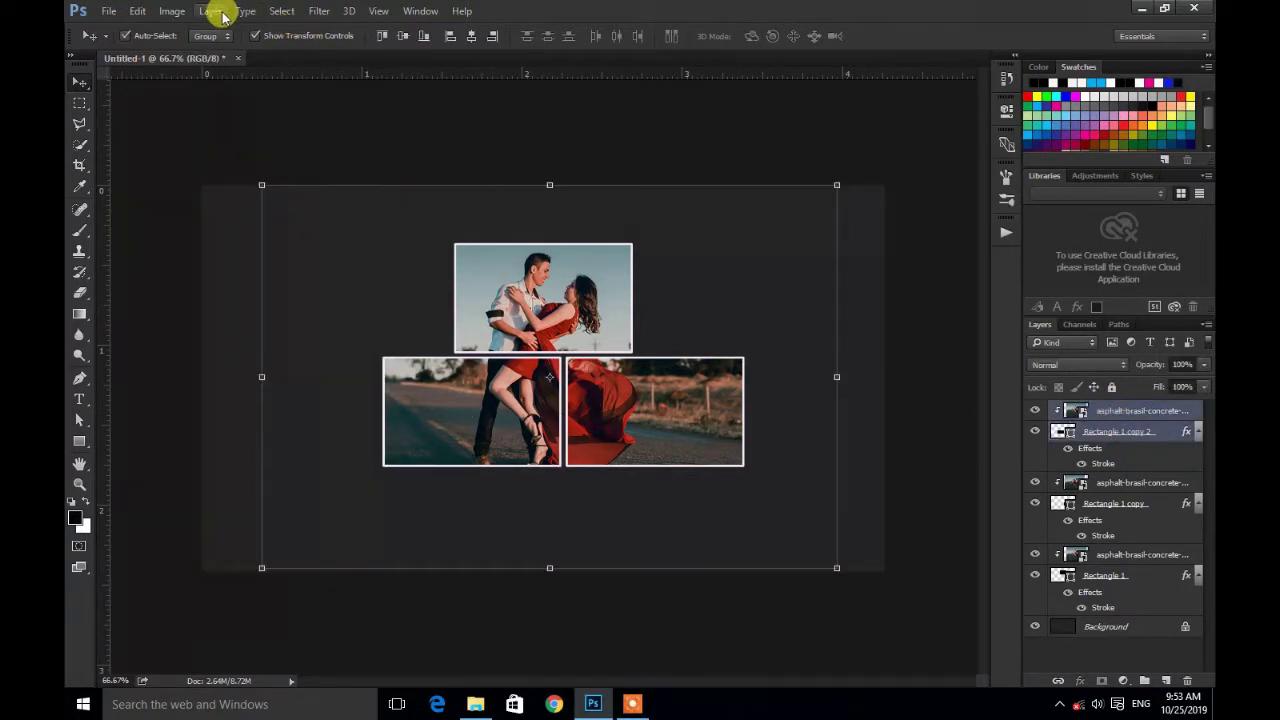
{"action": "left_click", "coordinate": [210, 11]}
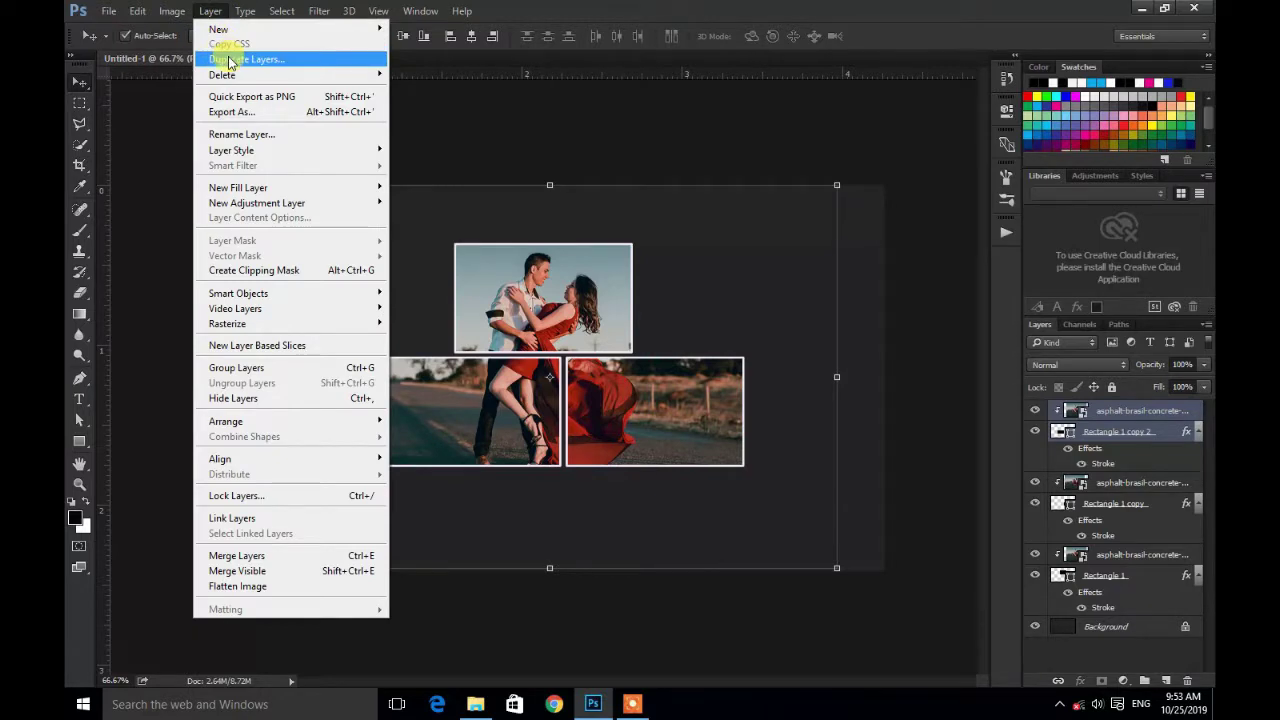
{"action": "left_click", "coordinate": [229, 60]}
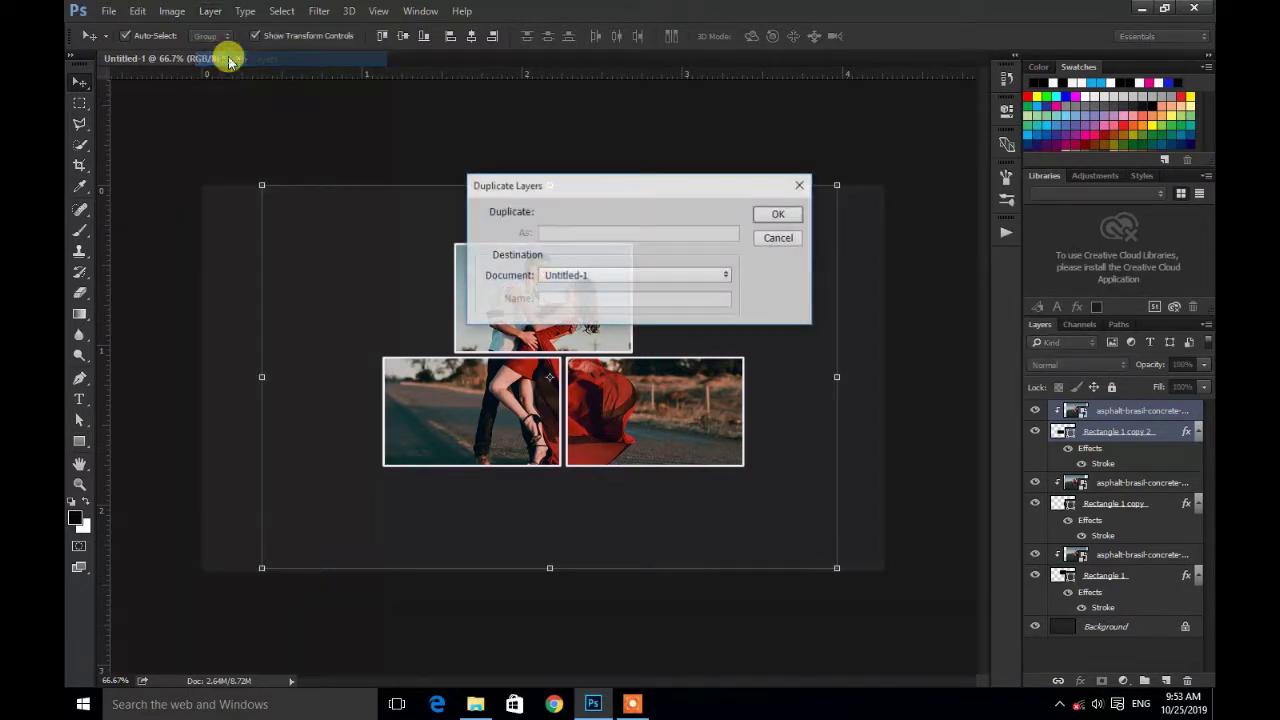
{"action": "left_click", "coordinate": [779, 215]}
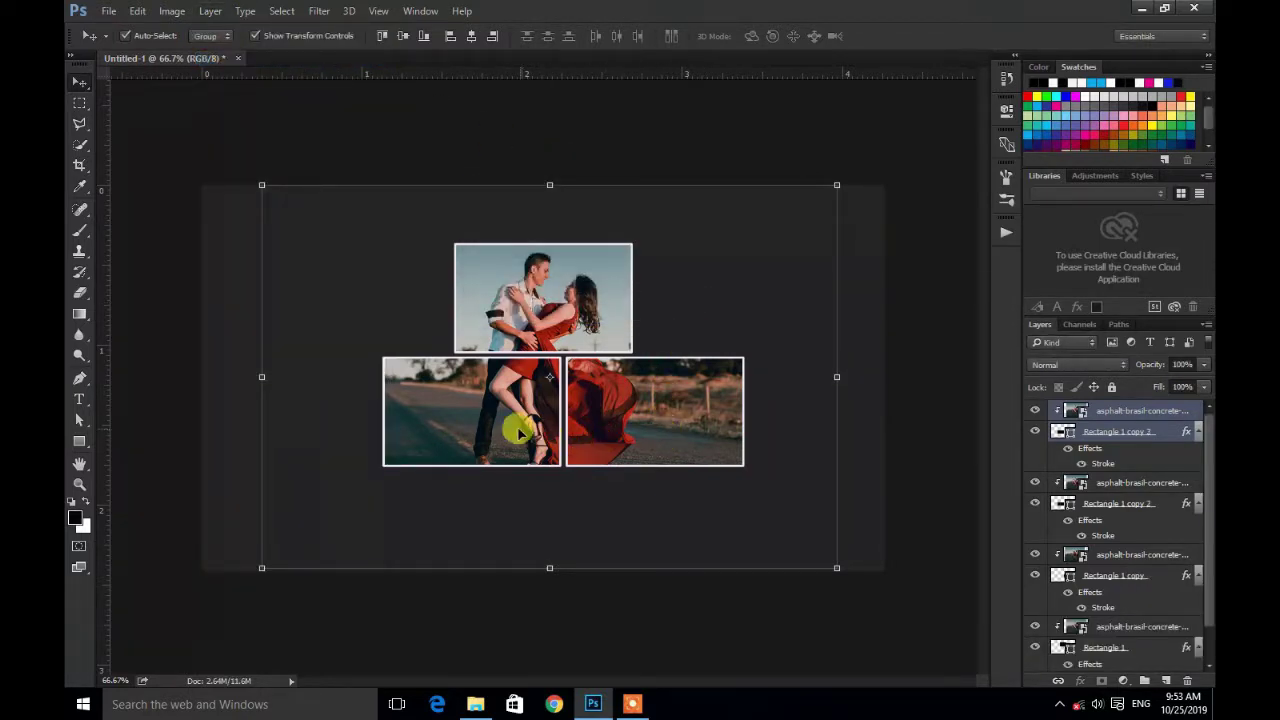
{"action": "left_click_drag", "start_coordinate": [519, 432], "coordinate": [384, 298]}
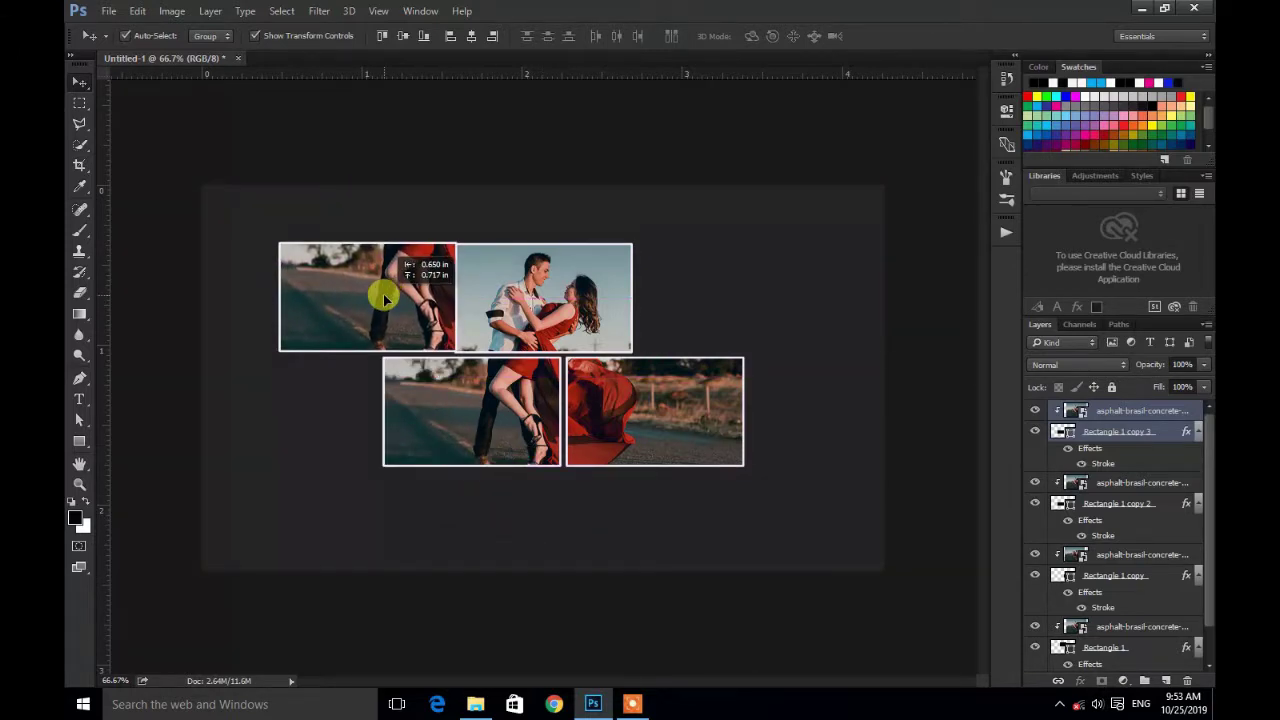
{"action": "left_click_drag", "start_coordinate": [384, 298], "coordinate": [742, 301]}
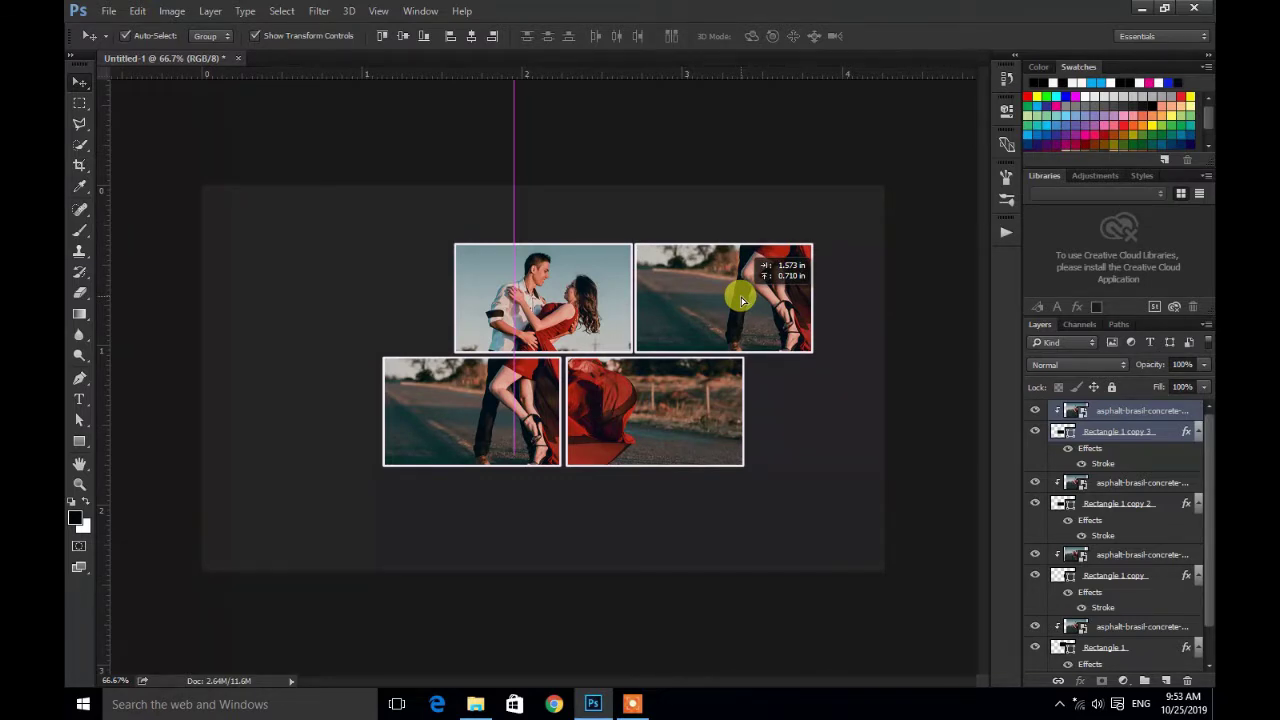
{"action": "left_click_drag", "start_coordinate": [742, 300], "coordinate": [381, 299]}
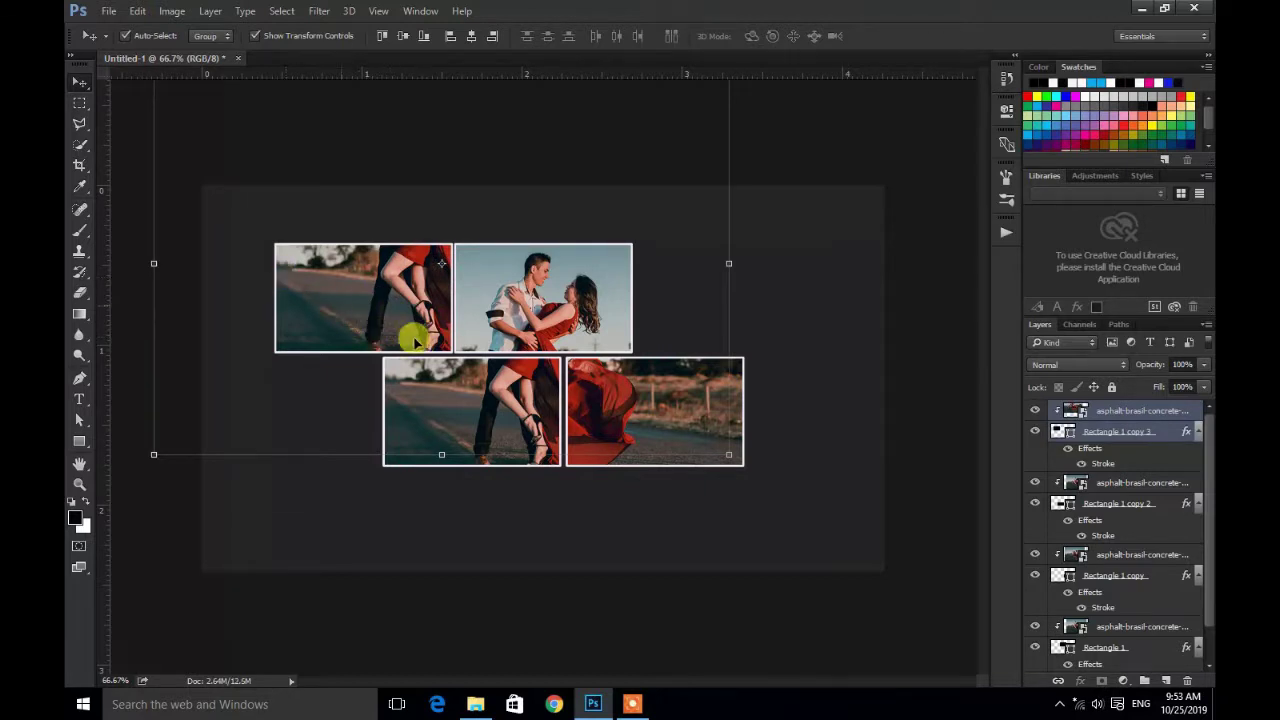
- Shift the copied photo down and to the right inside the upper-left frame to show the sky and the distant tree
{"action": "left_click_drag", "start_coordinate": [366, 284], "coordinate": [471, 387]}
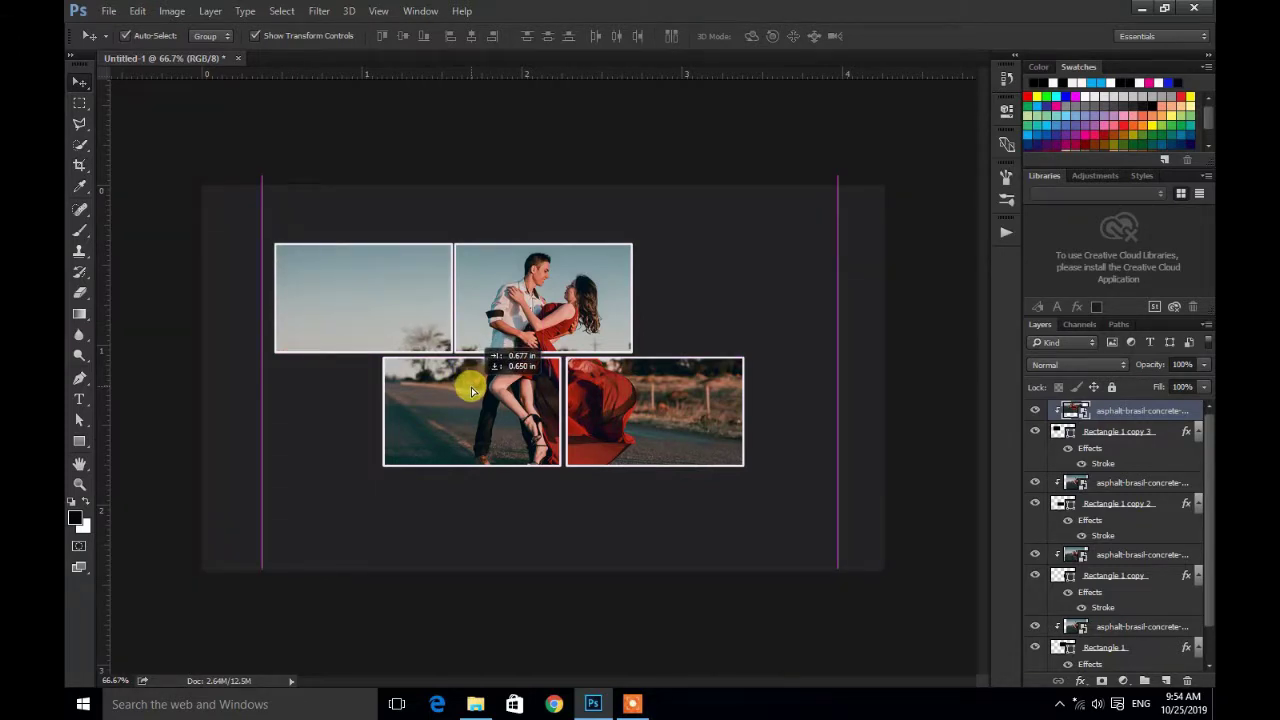
{"action": "mouse_move", "coordinate": [471, 387]}
{"action": "left_mouse_down"}
{"action": "mouse_move", "coordinate": [434, 347]}
{"action": "mouse_move", "coordinate": [470, 382]}
{"action": "left_mouse_up"}
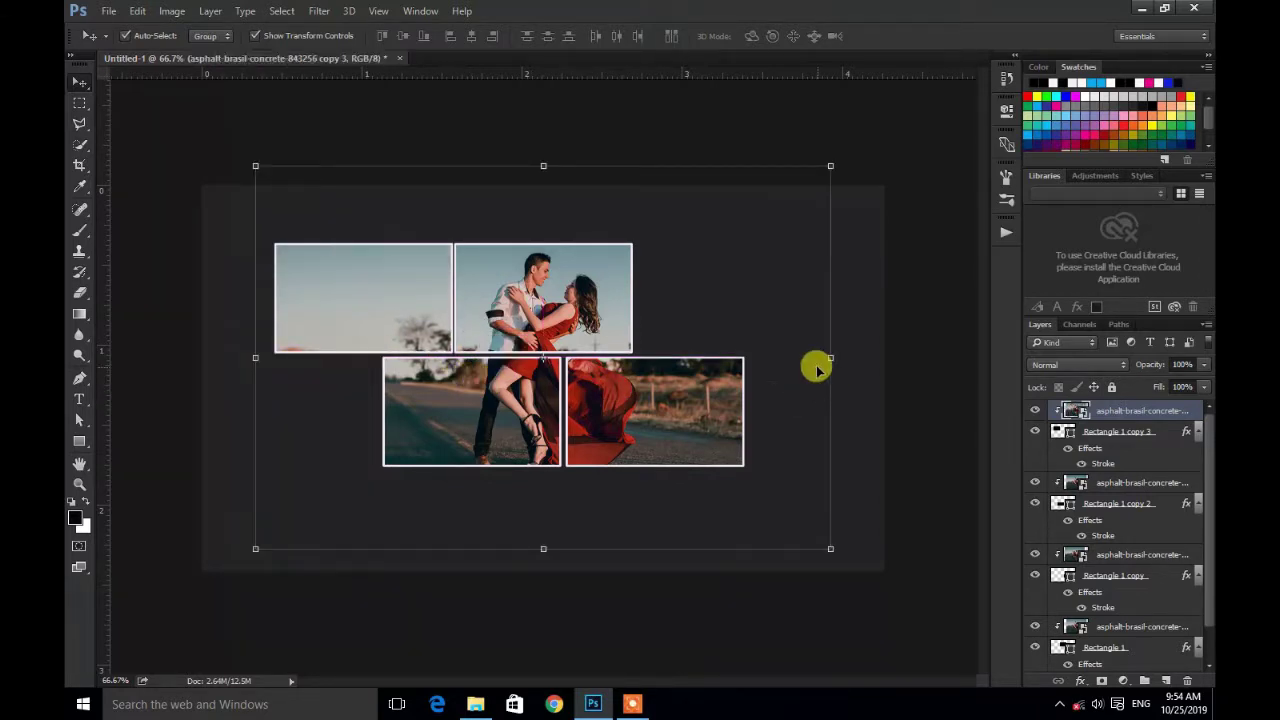
{"action": "left_click", "coordinate": [784, 435]}
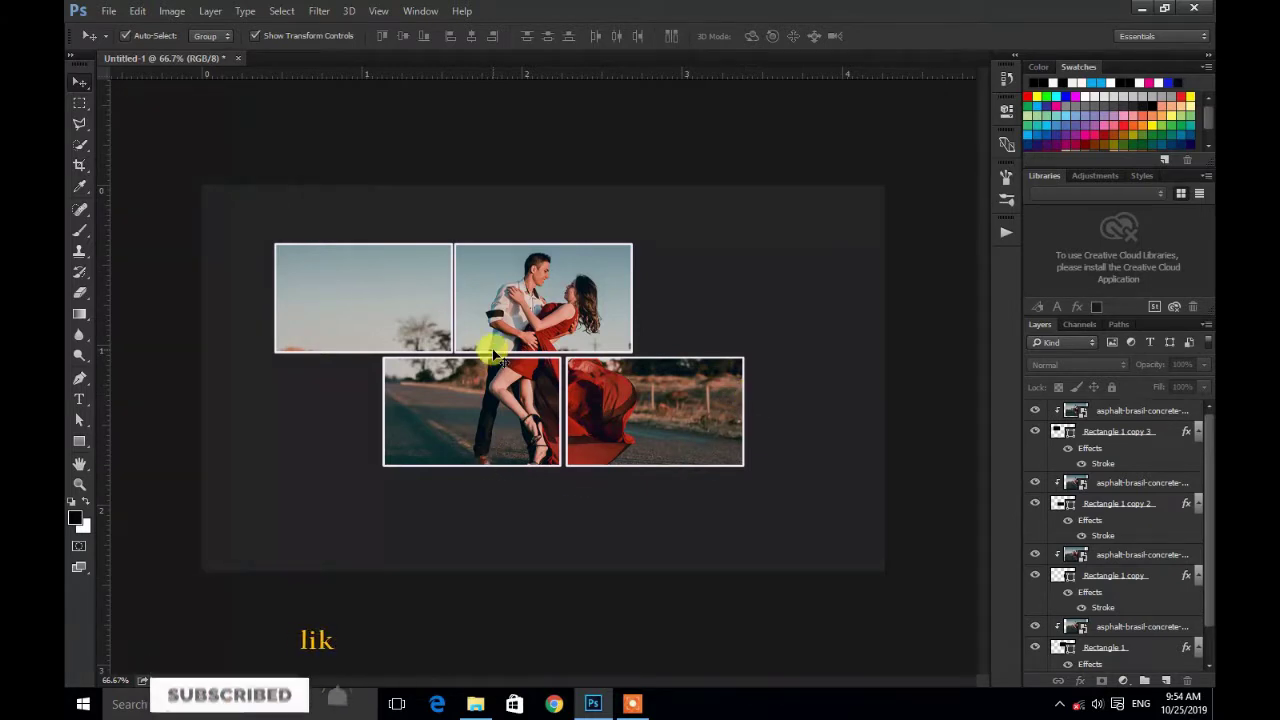
- Select the upper-left frame's photo layer together with its rectangle layer, Rectangle 1 copy 3
{"action": "left_click", "coordinate": [1183, 408]}
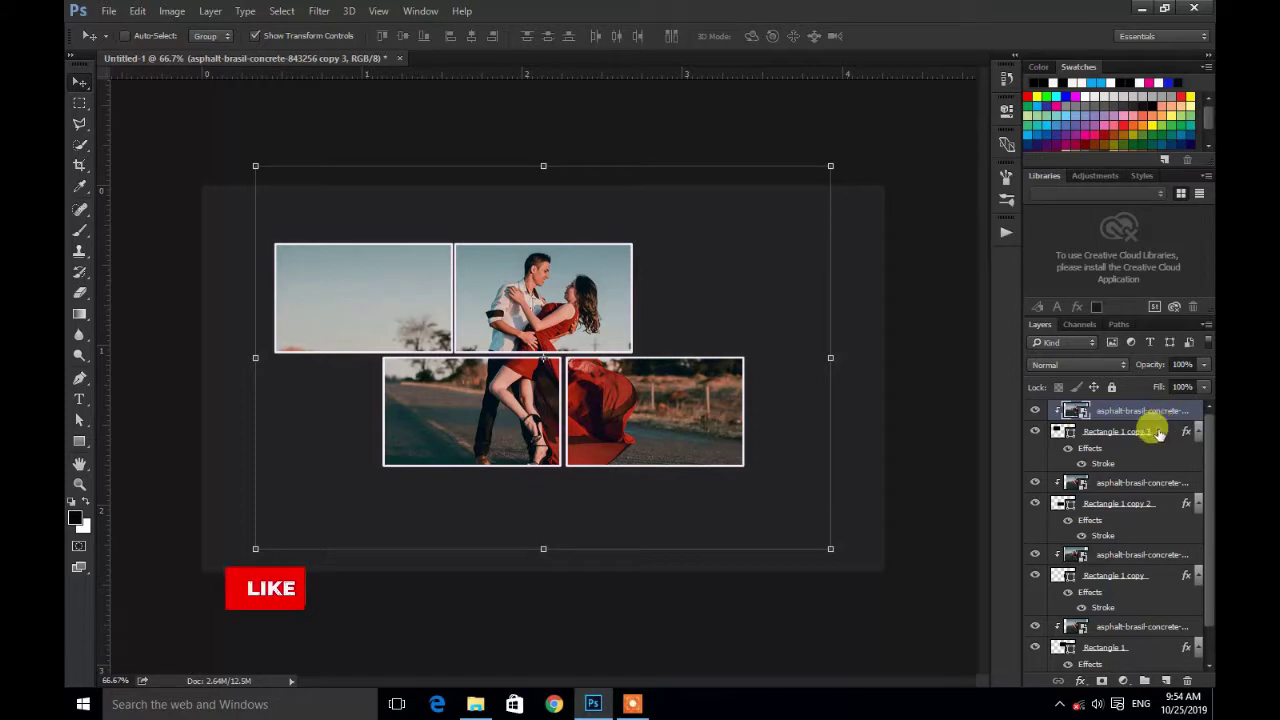
{"action": "left_click", "coordinate": [1158, 432], "text": "shift"}
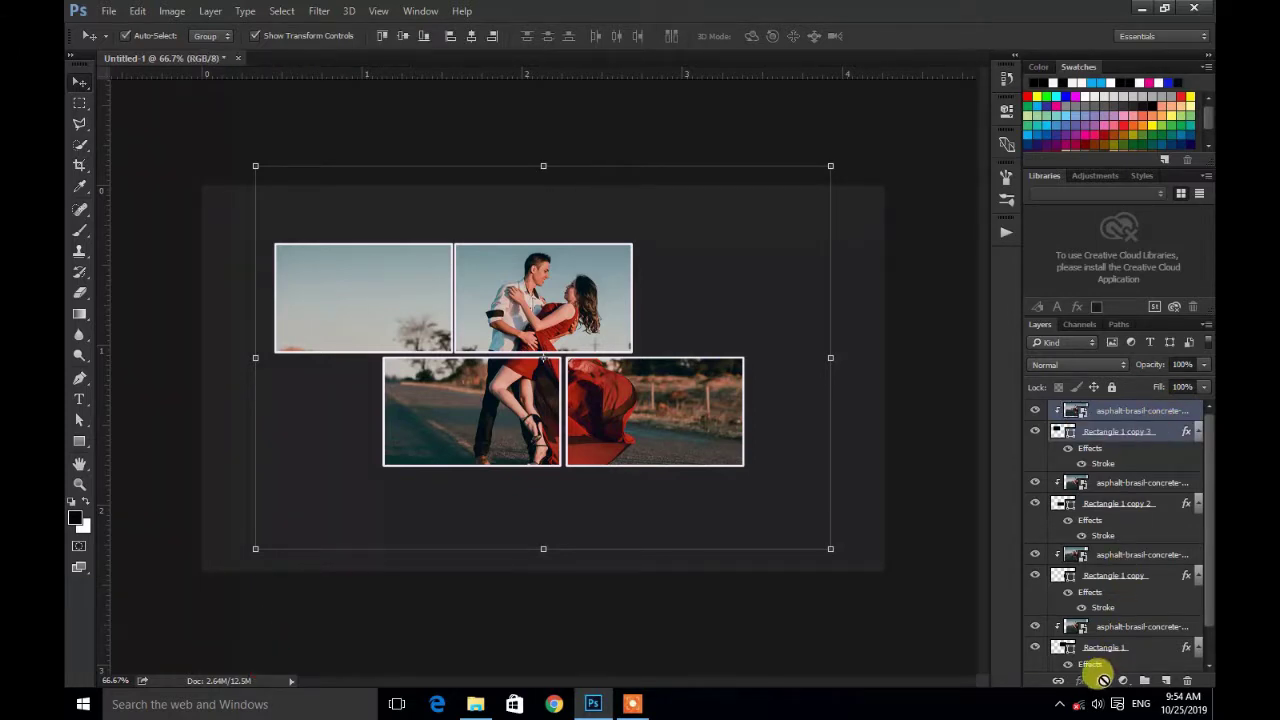
{"action": "right_click", "coordinate": [1110, 436]}
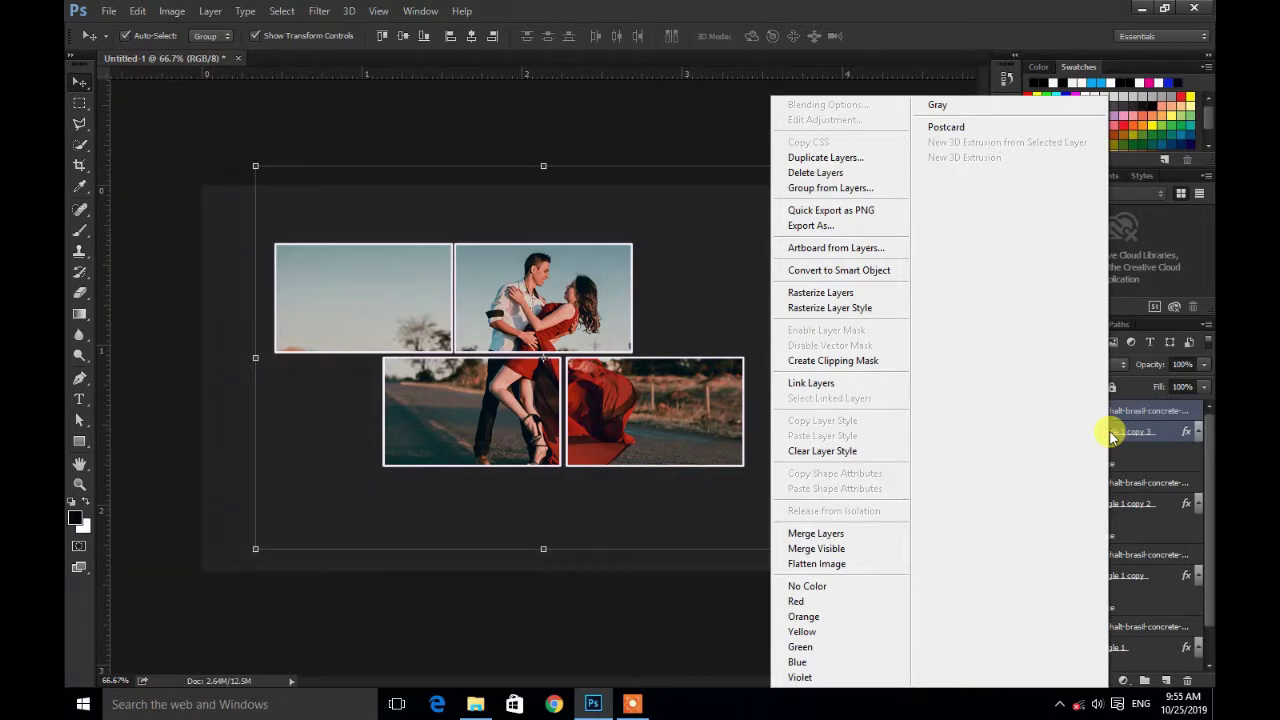
{"action": "left_click", "coordinate": [641, 131]}
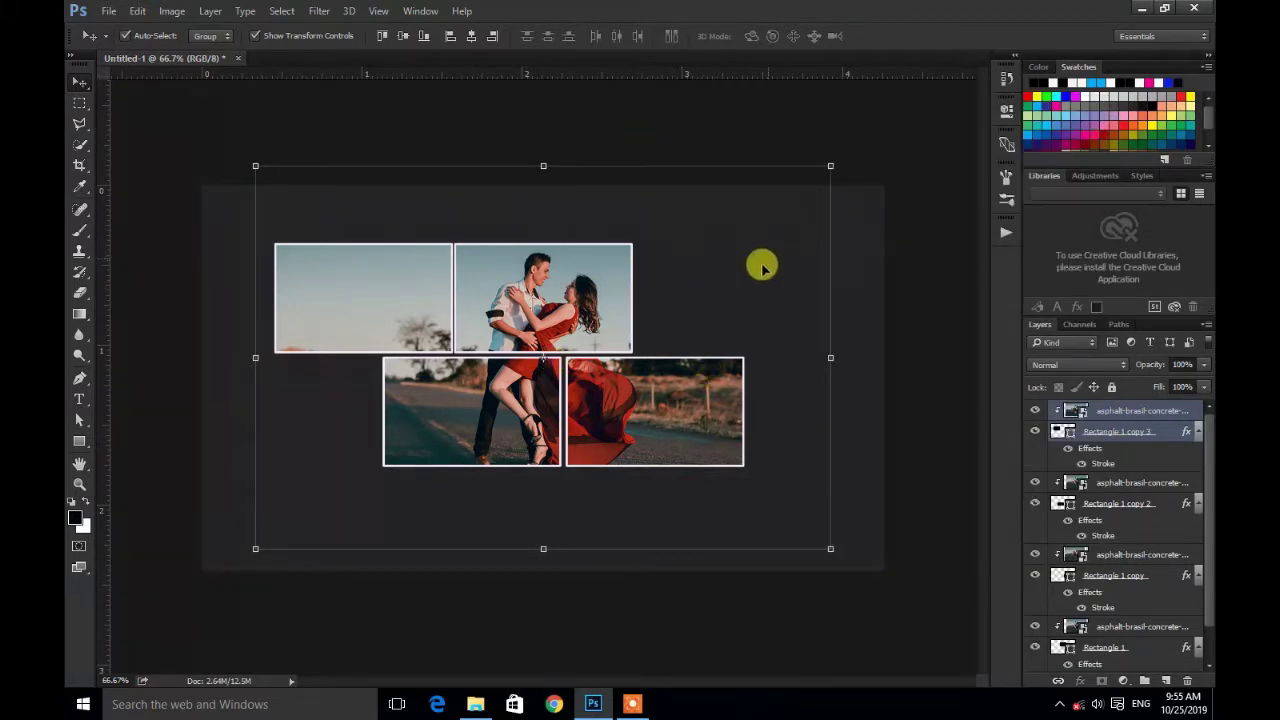